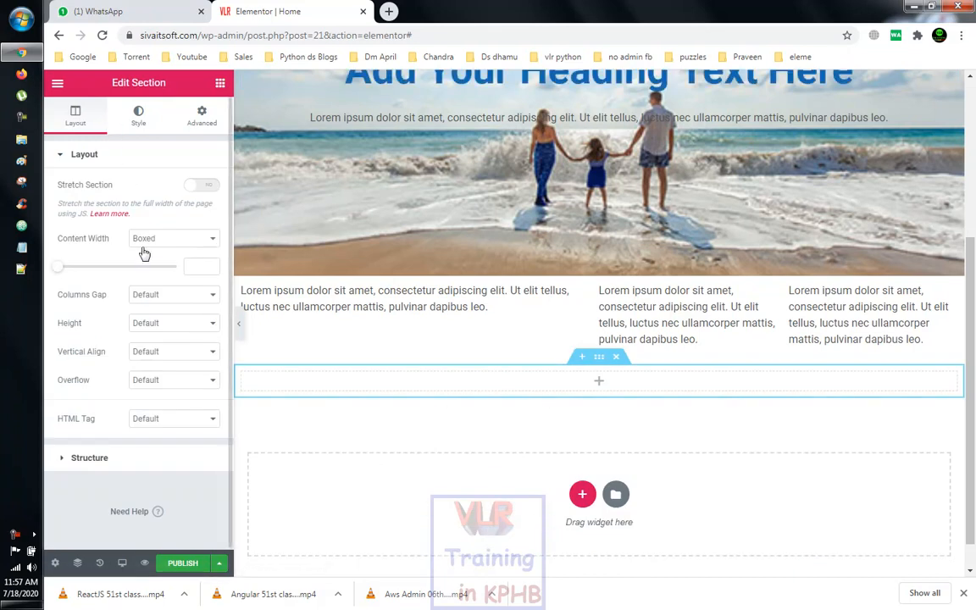
Step: Set the empty section's height to Min Height
{"action": "left_click", "coordinate": [174, 323]}
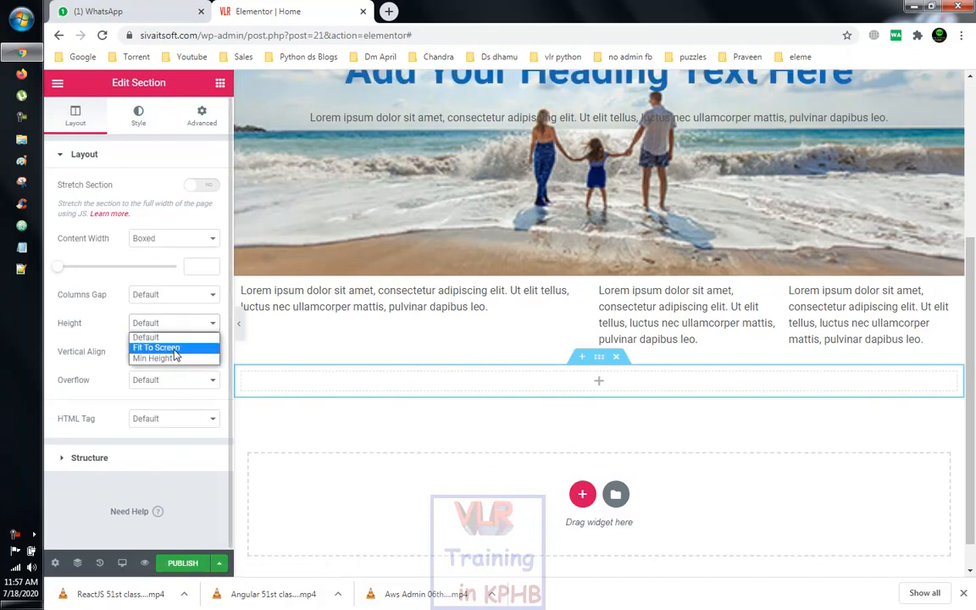
{"action": "left_click", "coordinate": [157, 359]}
{"action": "scroll", "coordinate": [480, 401], "scroll_direction": "down", "scroll_amount": 2}
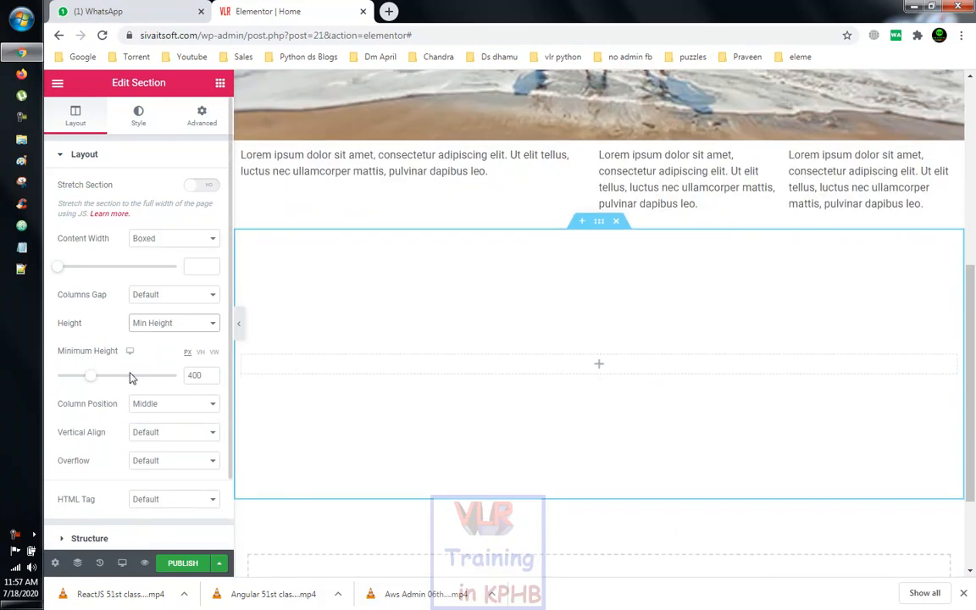
Step: Give the section a Solid border in its style settings
{"action": "left_click", "coordinate": [140, 118]}
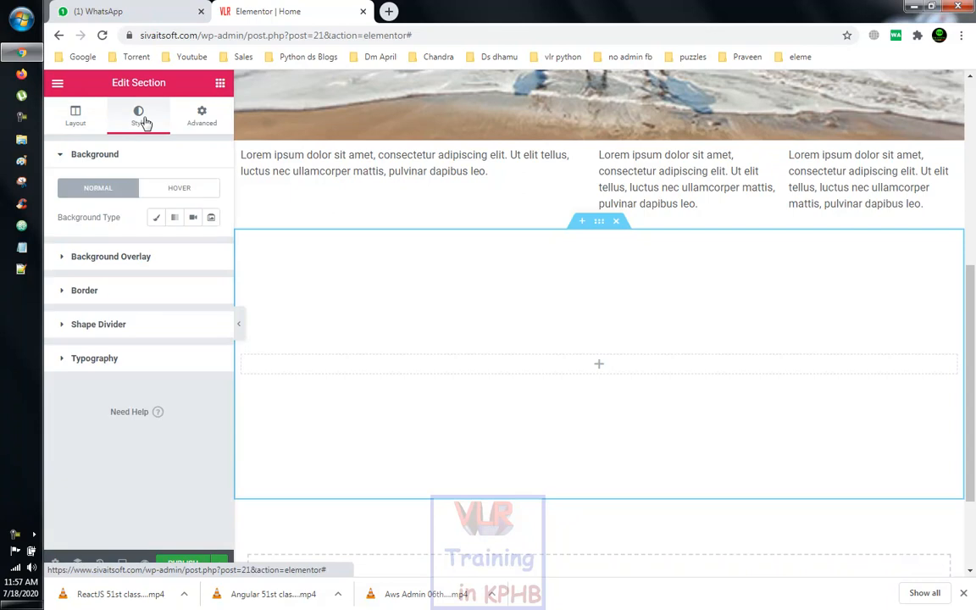
{"action": "left_click", "coordinate": [113, 291]}
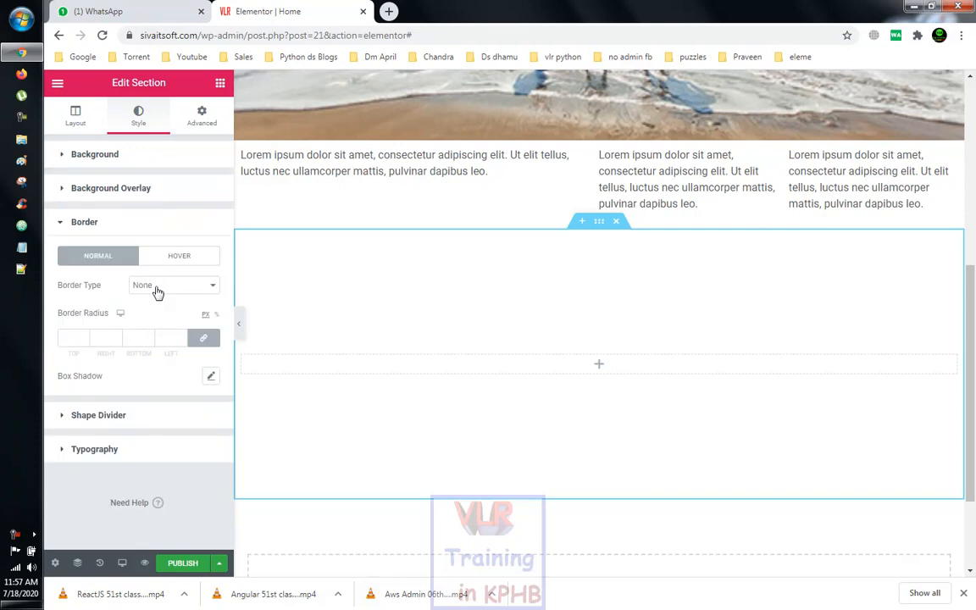
{"action": "left_click", "coordinate": [174, 292]}
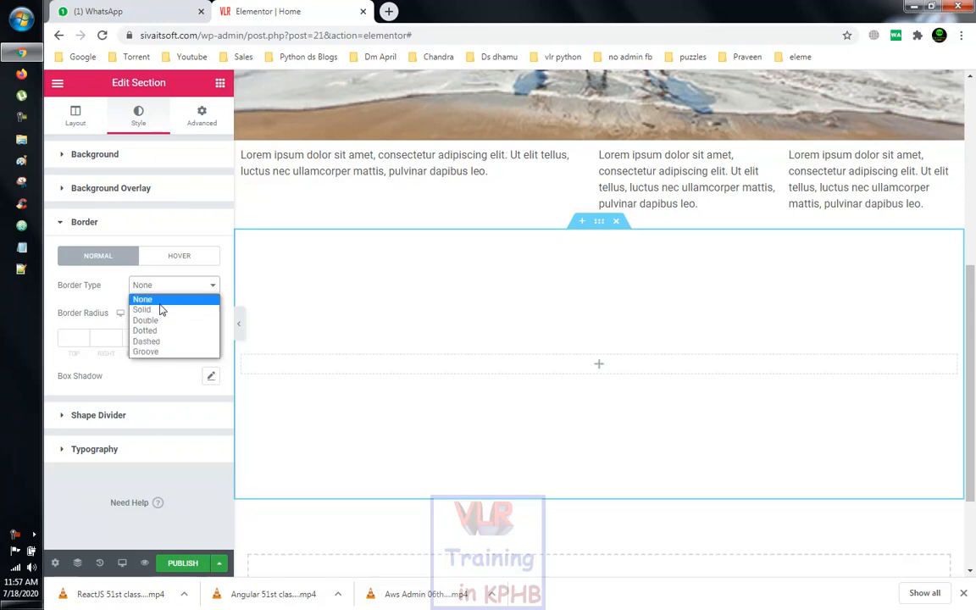
{"action": "left_click", "coordinate": [155, 312]}
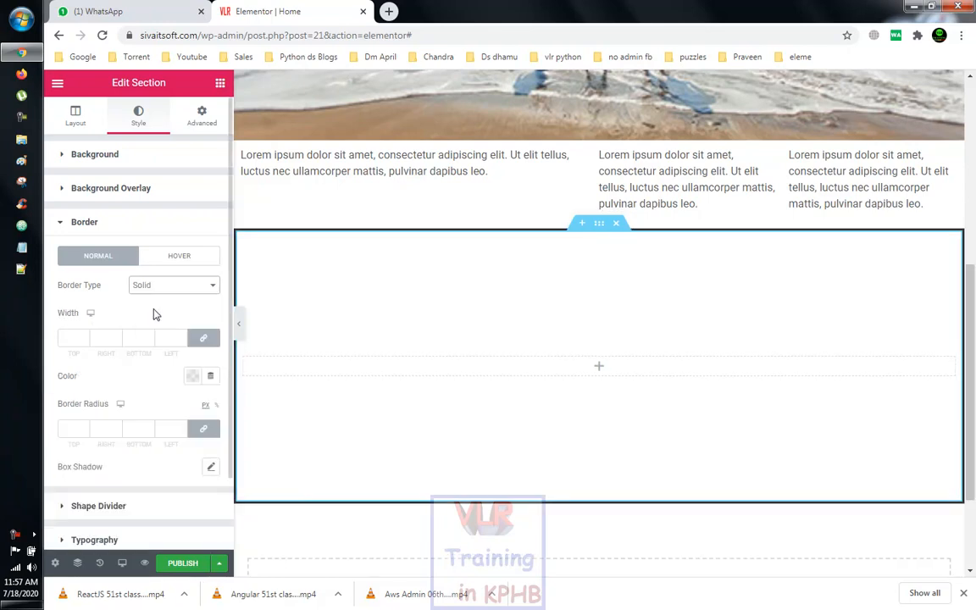
{"action": "left_click", "coordinate": [182, 288]}
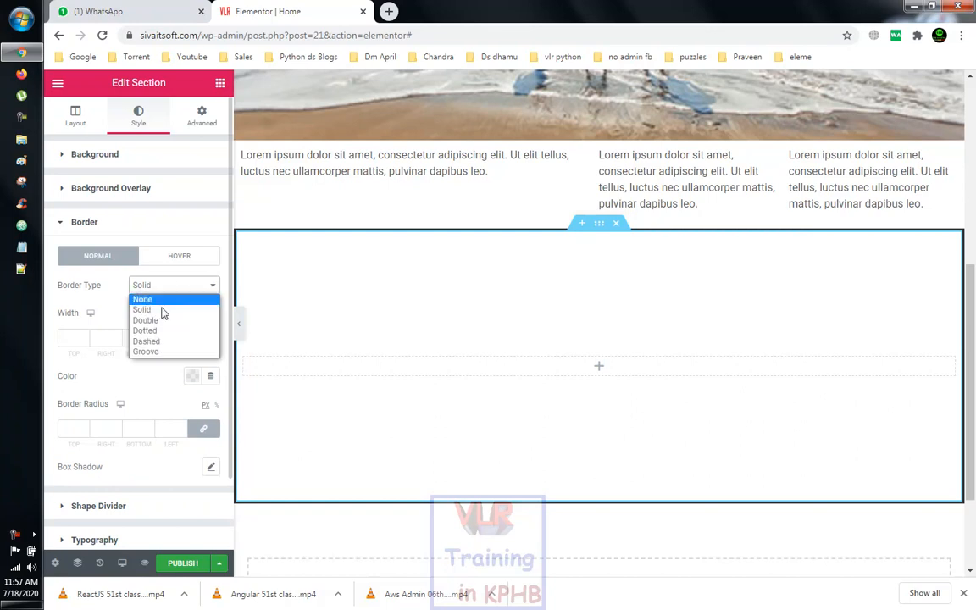
{"action": "left_click", "coordinate": [159, 310]}
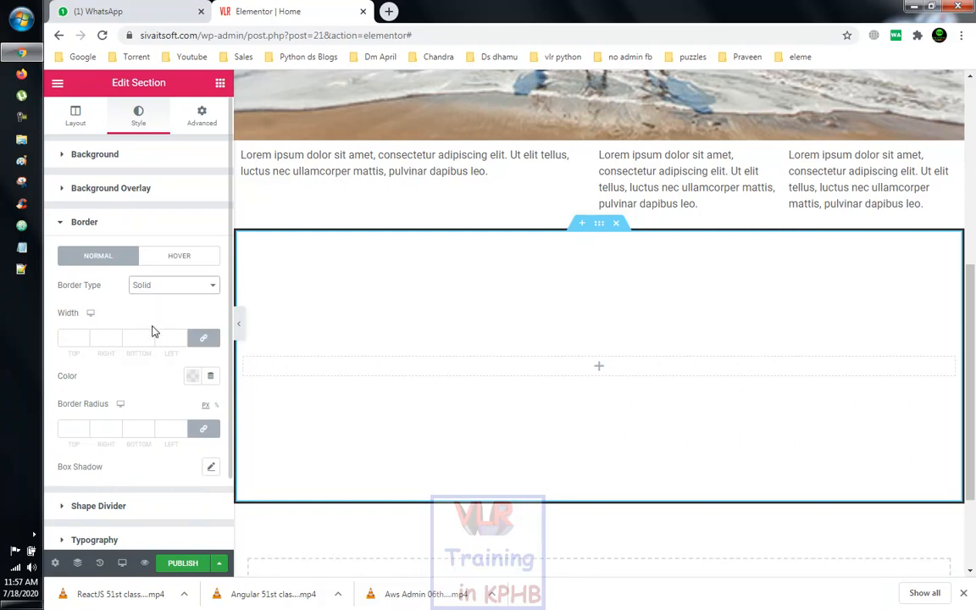
Step: Set the section's border width to 14 on all four sides
{"action": "left_click", "coordinate": [83, 336]}
{"action": "left_click", "coordinate": [84, 337]}
{"action": "left_click", "coordinate": [84, 337]}
{"action": "left_click", "coordinate": [84, 336]}
{"action": "left_click", "coordinate": [84, 337]}
{"action": "left_click", "coordinate": [84, 337]}
{"action": "left_click", "coordinate": [84, 337]}
{"action": "left_click", "coordinate": [84, 336]}
{"action": "left_click", "coordinate": [84, 337]}
{"action": "left_click", "coordinate": [84, 336]}
{"action": "left_click", "coordinate": [83, 336]}
{"action": "left_click", "coordinate": [84, 336]}
{"action": "left_click", "coordinate": [84, 336]}
{"action": "left_click", "coordinate": [84, 337]}
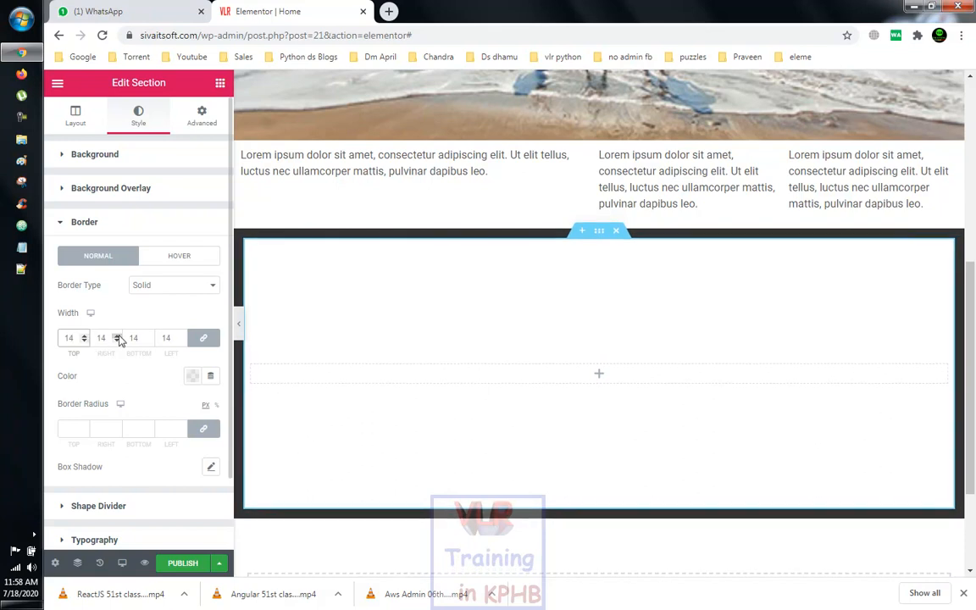
Step: Unlink the border width values and set only the section's bottom border width to 29
{"action": "left_click", "coordinate": [203, 338]}
{"action": "left_click", "coordinate": [149, 336]}
{"action": "left_click", "coordinate": [149, 336]}
{"action": "left_click", "coordinate": [149, 335]}
{"action": "left_click", "coordinate": [149, 335]}
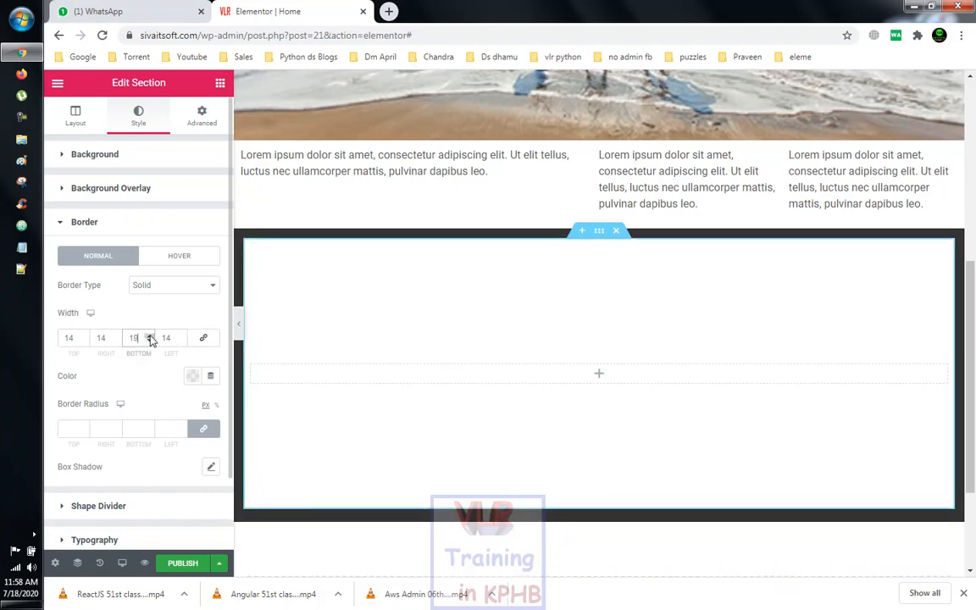
{"action": "left_click", "coordinate": [149, 335]}
{"action": "left_click", "coordinate": [149, 336]}
{"action": "left_click", "coordinate": [149, 337]}
{"action": "left_click", "coordinate": [149, 336]}
{"action": "left_click", "coordinate": [149, 337]}
{"action": "left_click", "coordinate": [149, 337]}
{"action": "left_click", "coordinate": [149, 337]}
{"action": "left_click", "coordinate": [149, 336]}
{"action": "left_click", "coordinate": [149, 336]}
{"action": "left_click", "coordinate": [149, 336]}
{"action": "left_click", "coordinate": [149, 337]}
Step: Try the Double, Dotted and Dashed border types on the section, ending with Groove
{"action": "left_click", "coordinate": [183, 286]}
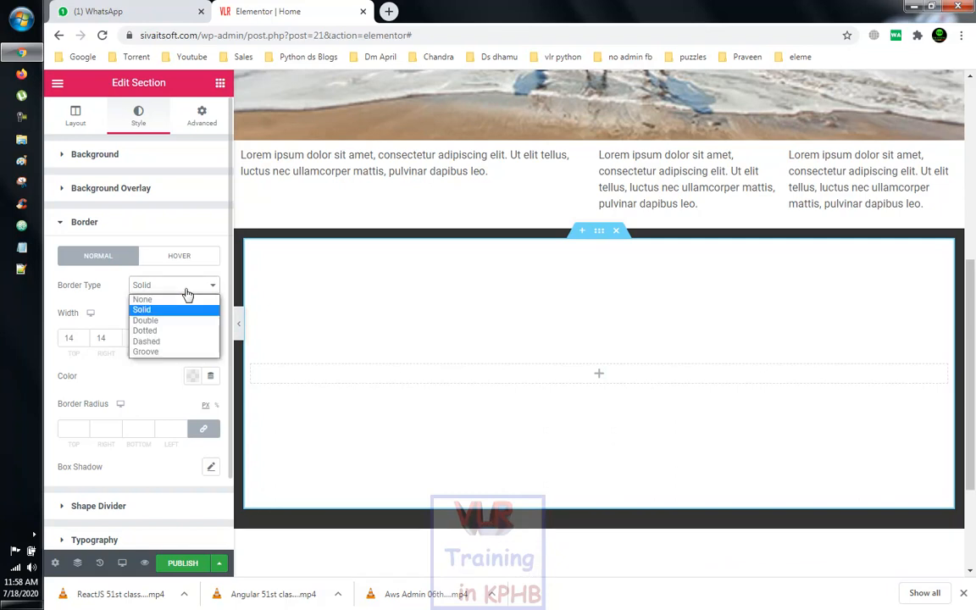
{"action": "left_click", "coordinate": [165, 320]}
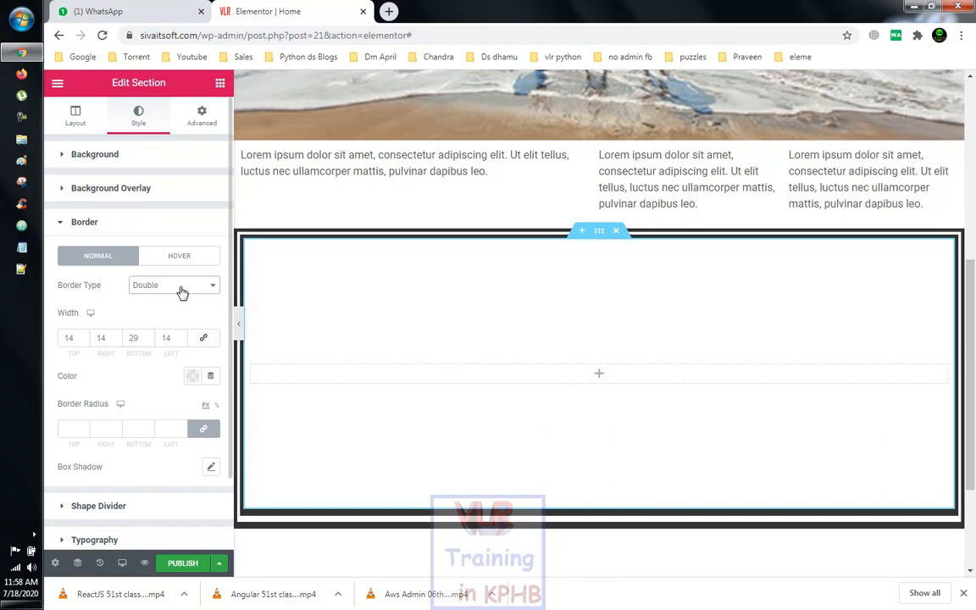
{"action": "left_click", "coordinate": [182, 288]}
{"action": "left_click", "coordinate": [160, 333]}
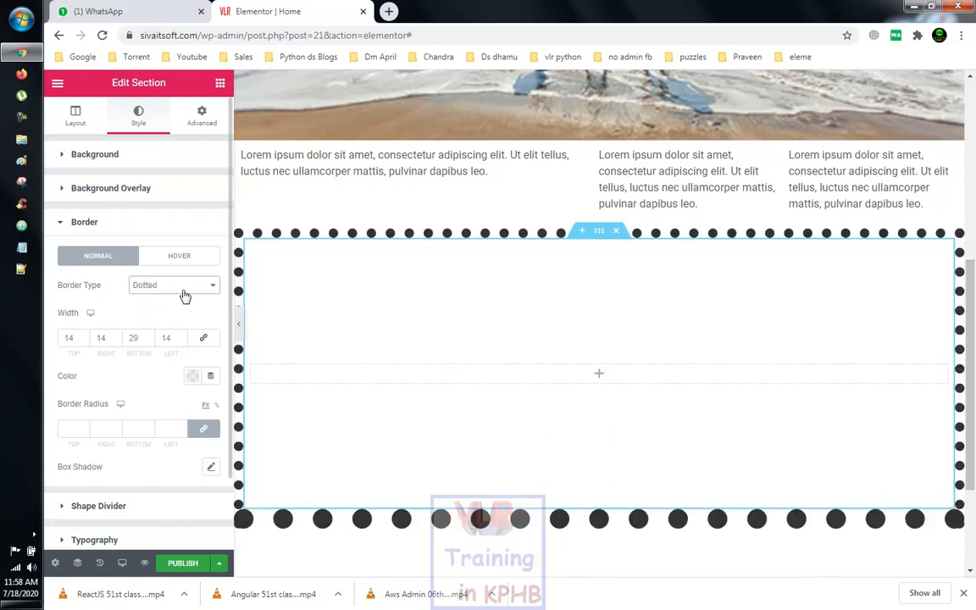
{"action": "left_click", "coordinate": [187, 290]}
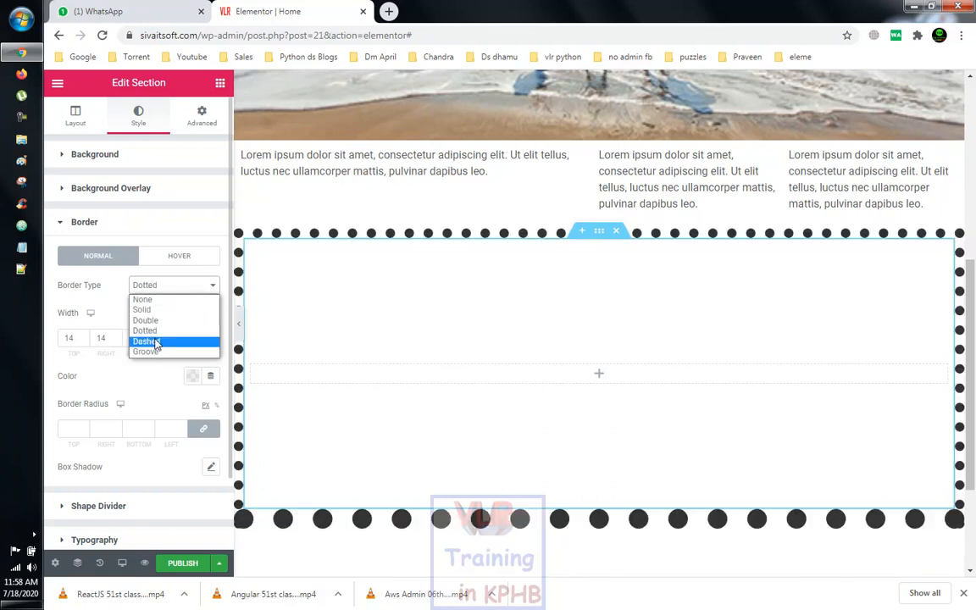
{"action": "left_click", "coordinate": [159, 342]}
{"action": "left_click", "coordinate": [182, 286]}
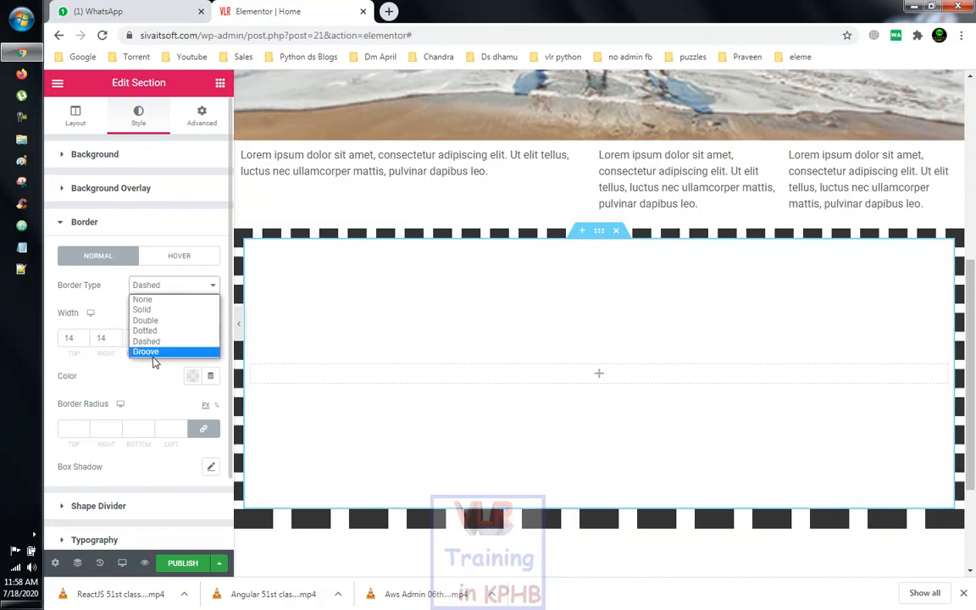
{"action": "left_click", "coordinate": [155, 352]}
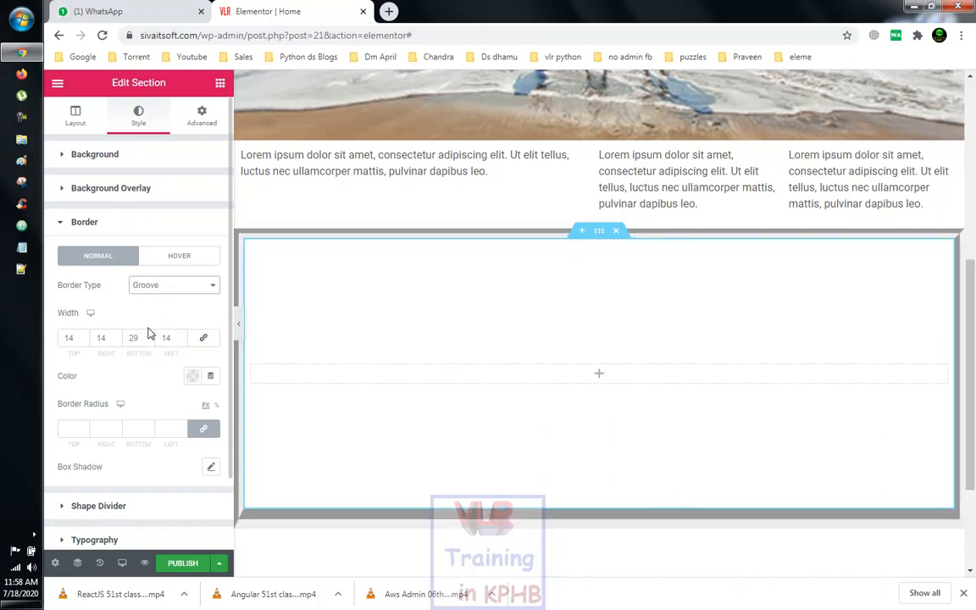
Step: Link the border width values again and reduce the width to 0 on all sides
{"action": "left_click", "coordinate": [203, 338]}
{"action": "left_click", "coordinate": [84, 341]}
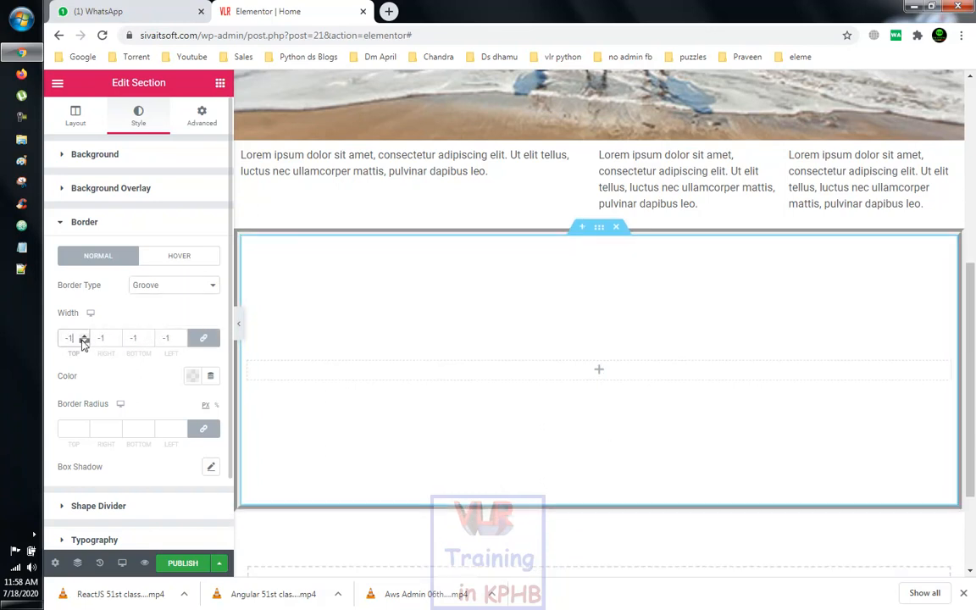
{"action": "left_click", "coordinate": [84, 341]}
{"action": "left_click", "coordinate": [84, 341]}
{"action": "left_click", "coordinate": [84, 337]}
{"action": "left_click", "coordinate": [84, 336]}
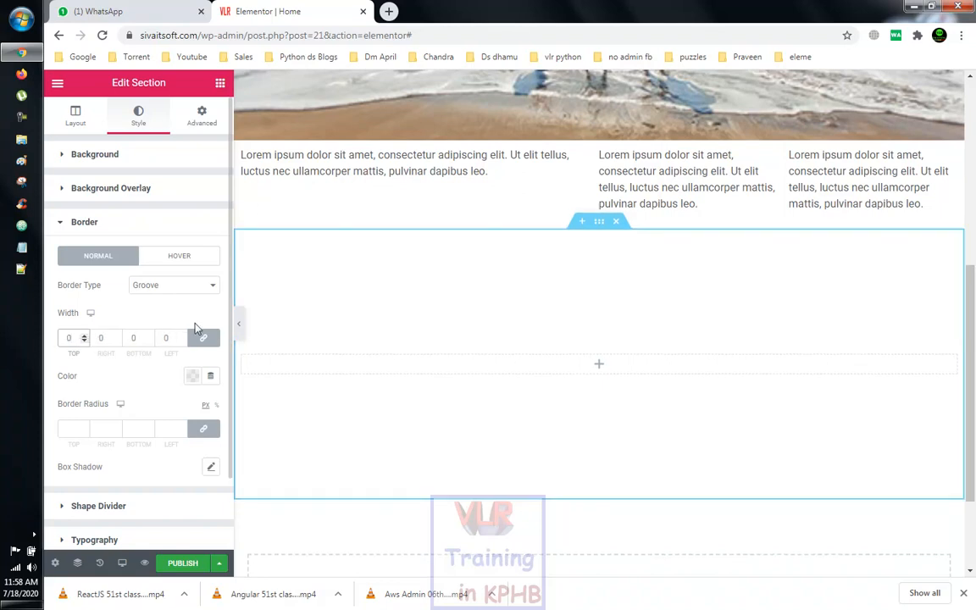
Step: Set the section's border type to Solid with a width of 6 on all sides
{"action": "left_click", "coordinate": [157, 290]}
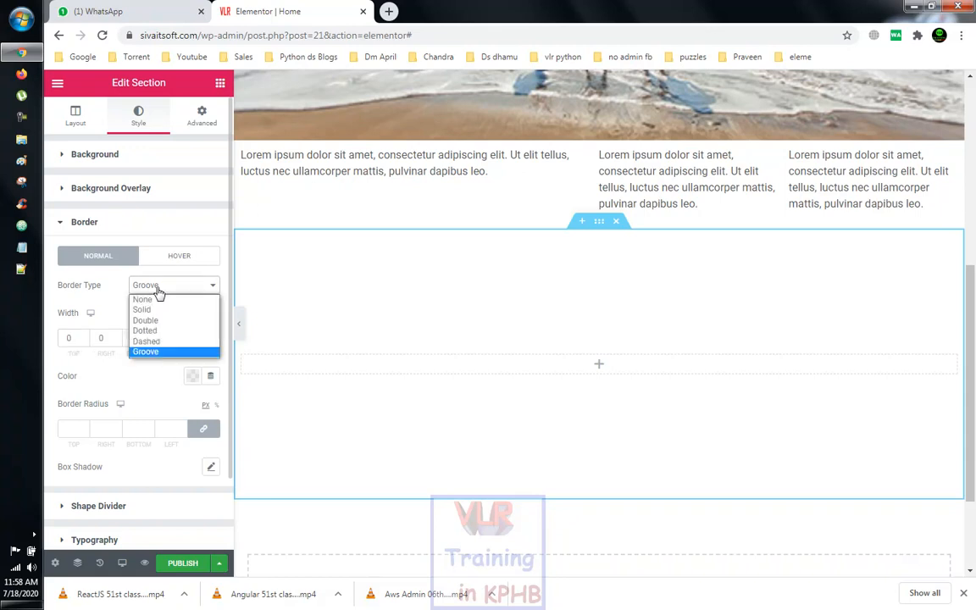
{"action": "left_click", "coordinate": [149, 310]}
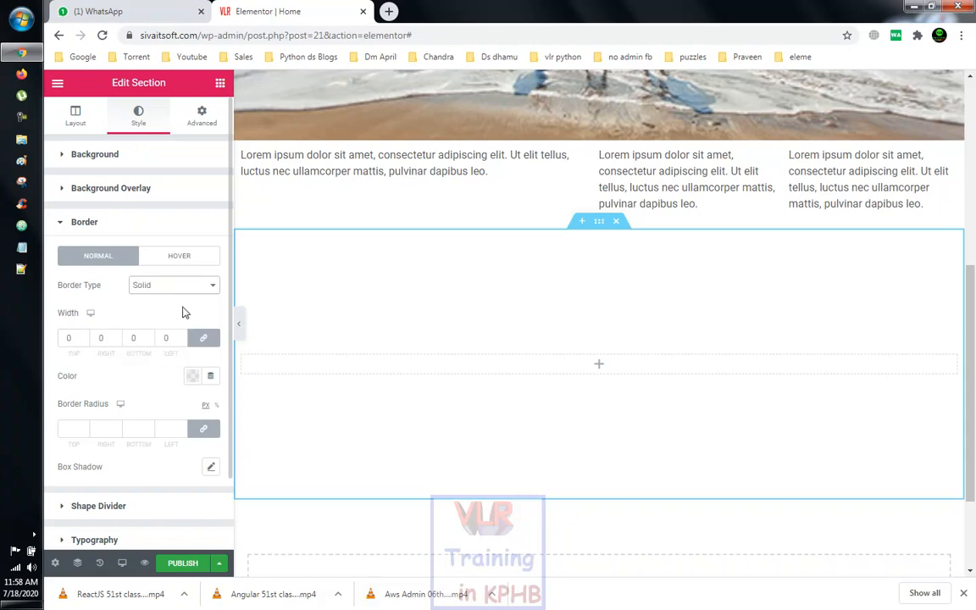
{"action": "left_click", "coordinate": [84, 338]}
{"action": "left_click", "coordinate": [84, 337]}
{"action": "left_click", "coordinate": [84, 337]}
{"action": "left_click", "coordinate": [84, 337]}
{"action": "left_click", "coordinate": [84, 337]}
{"action": "left_click", "coordinate": [84, 337]}
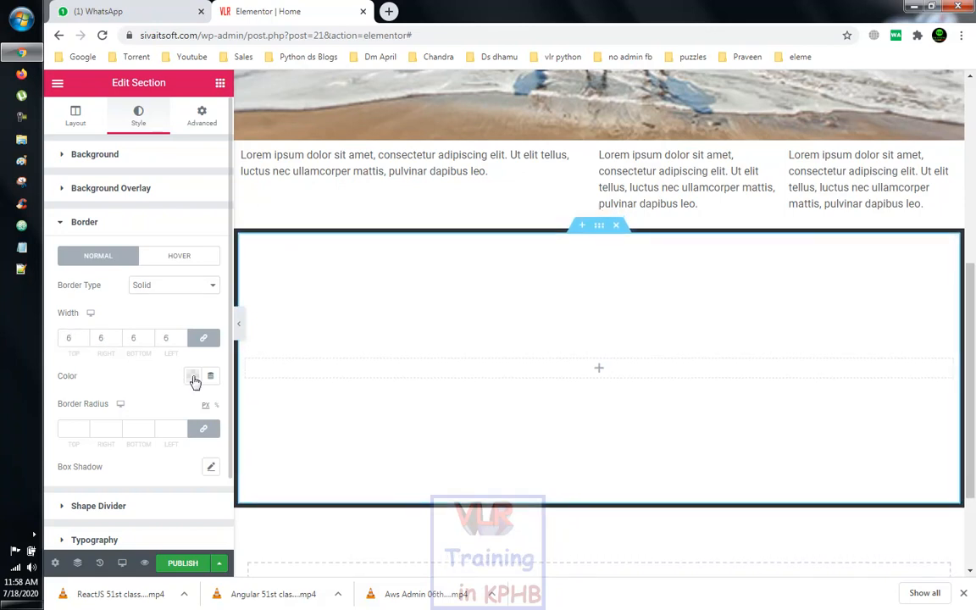
Step: Set the section's border color to #DD1F1F, and adjust it to a slightly brighter red
{"action": "left_click", "coordinate": [193, 378]}
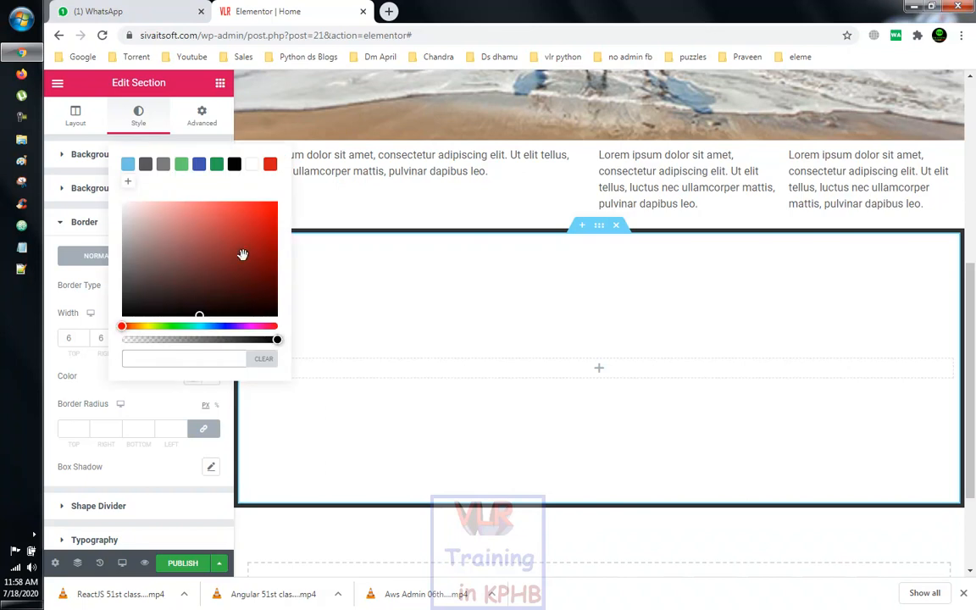
{"action": "left_click", "coordinate": [255, 215]}
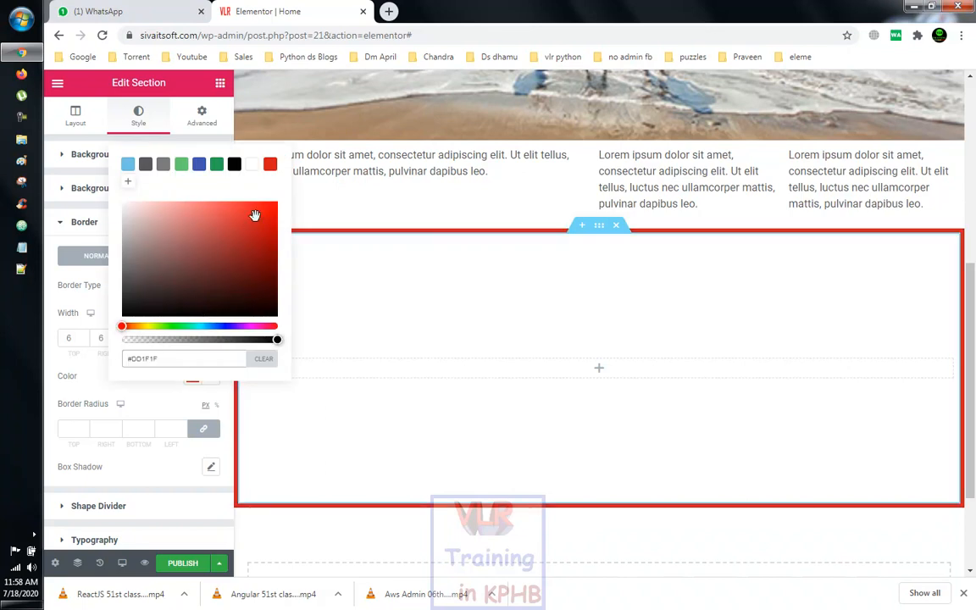
{"action": "left_click", "coordinate": [143, 395]}
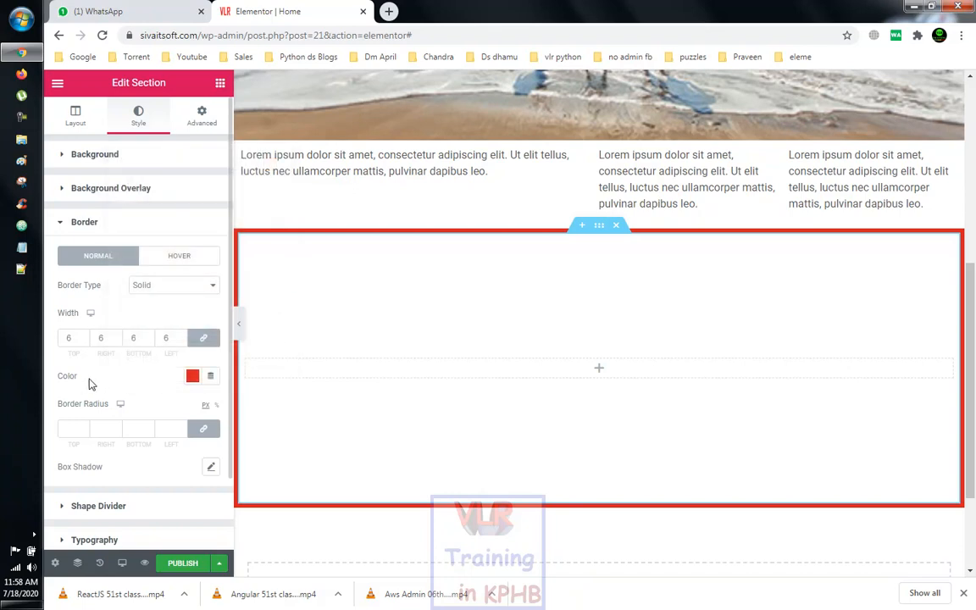
{"action": "left_click", "coordinate": [192, 379]}
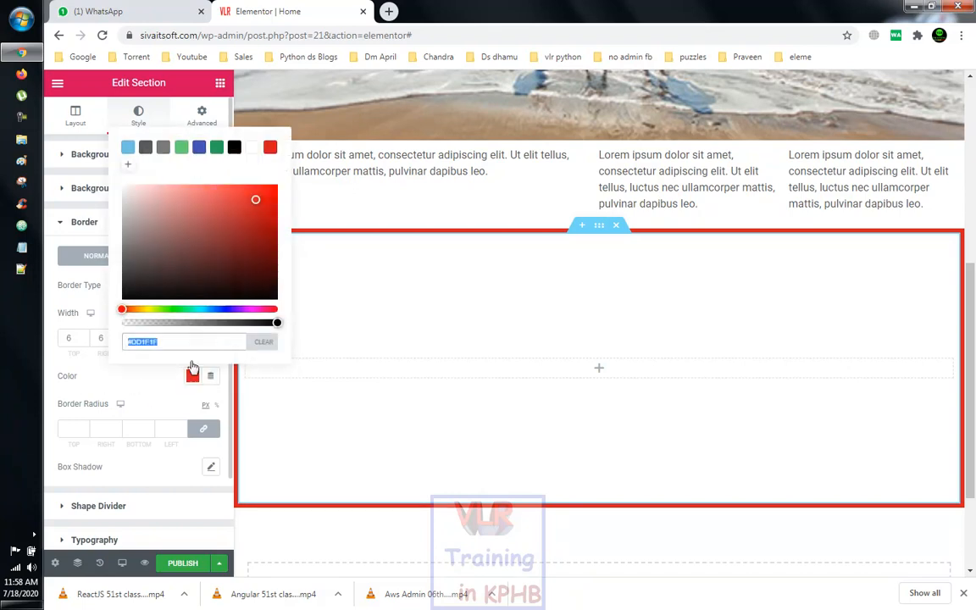
{"action": "mouse_move", "coordinate": [259, 201]}
{"action": "left_mouse_down"}
{"action": "mouse_move", "coordinate": [169, 247]}
{"action": "mouse_move", "coordinate": [135, 291]}
{"action": "mouse_move", "coordinate": [255, 224]}
{"action": "mouse_move", "coordinate": [263, 191]}
{"action": "left_mouse_up"}
{"action": "left_click", "coordinate": [126, 375]}
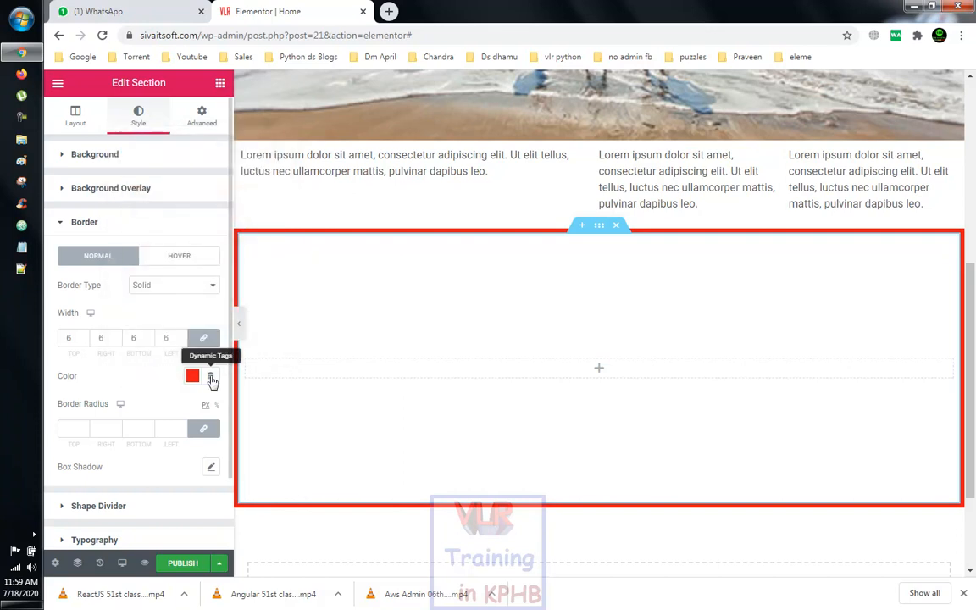
Step: View the border color's dynamic tags information and the border's hover-state settings, and return to the normal state
{"action": "left_click", "coordinate": [211, 378]}
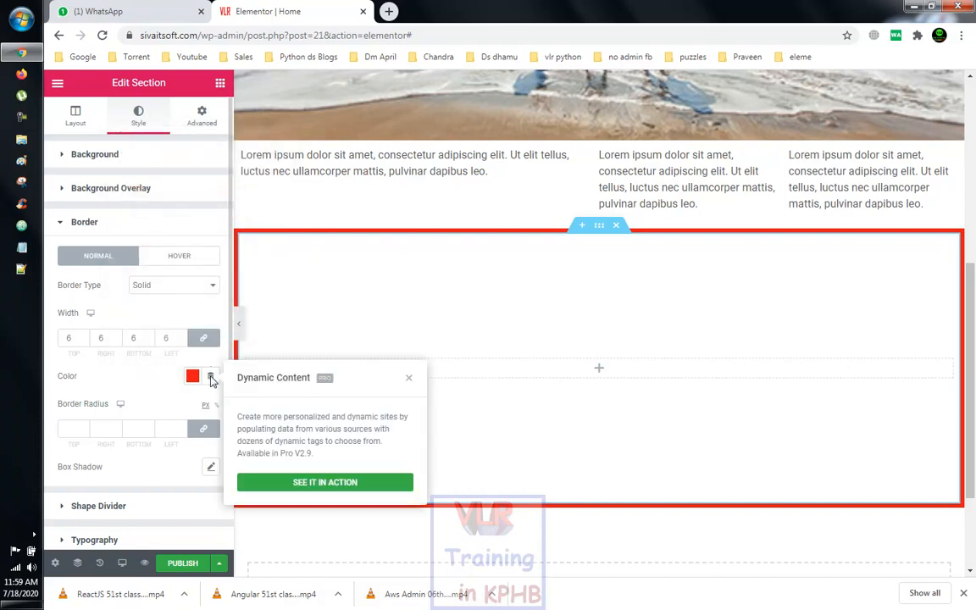
{"action": "left_click", "coordinate": [409, 380]}
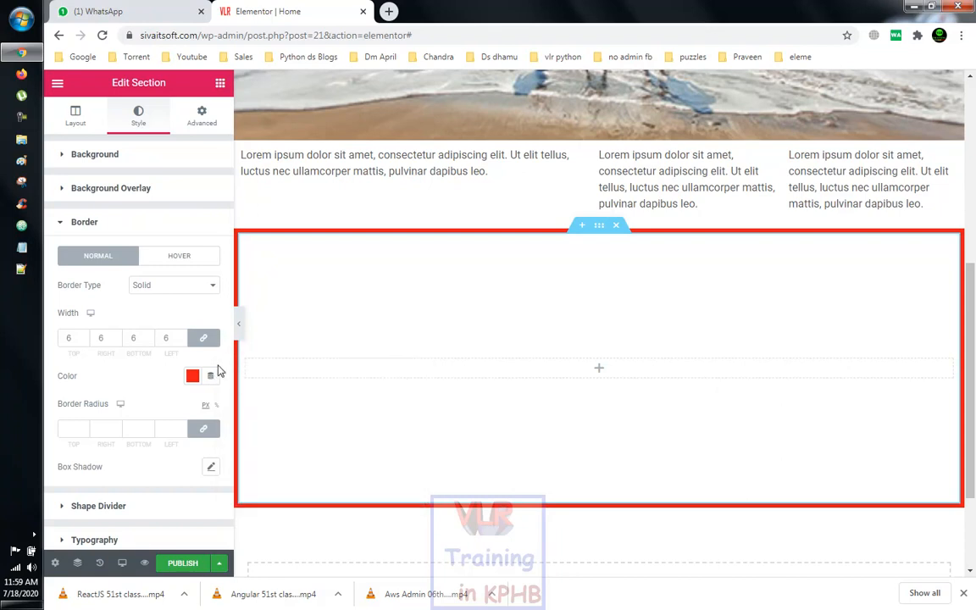
{"action": "left_click", "coordinate": [178, 258]}
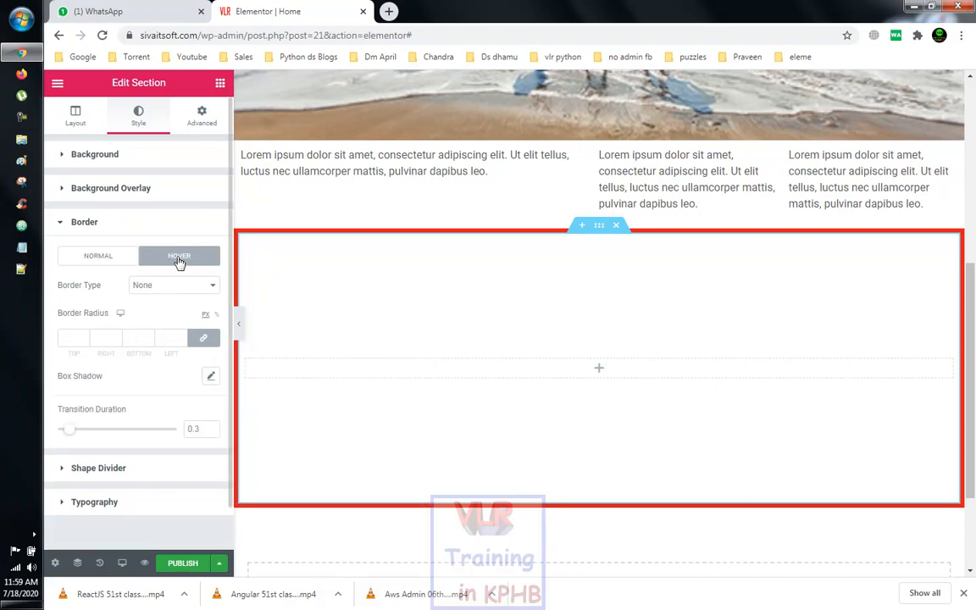
{"action": "left_click", "coordinate": [89, 257]}
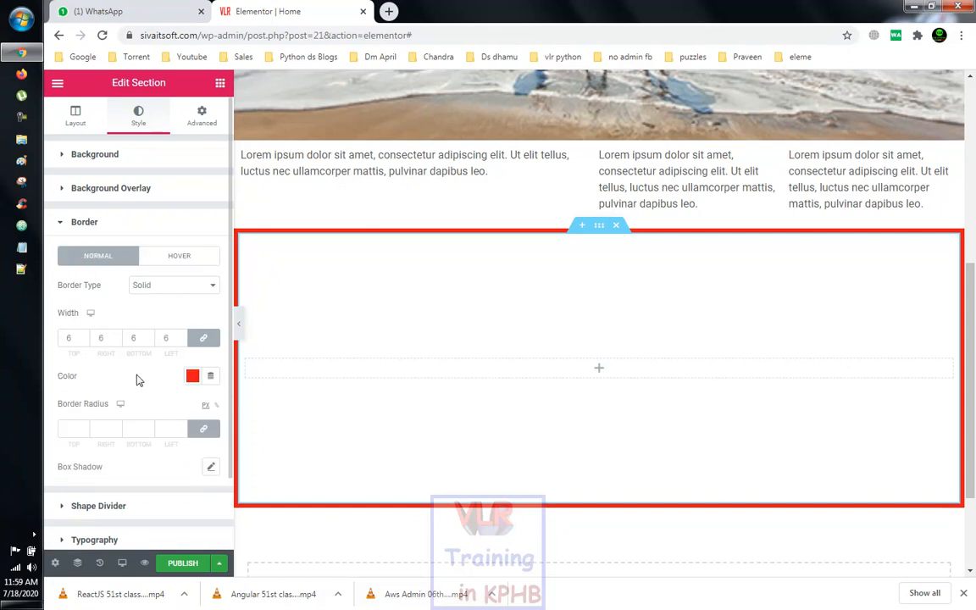
{"action": "scroll", "coordinate": [139, 381], "scroll_direction": "down", "scroll_amount": 1}
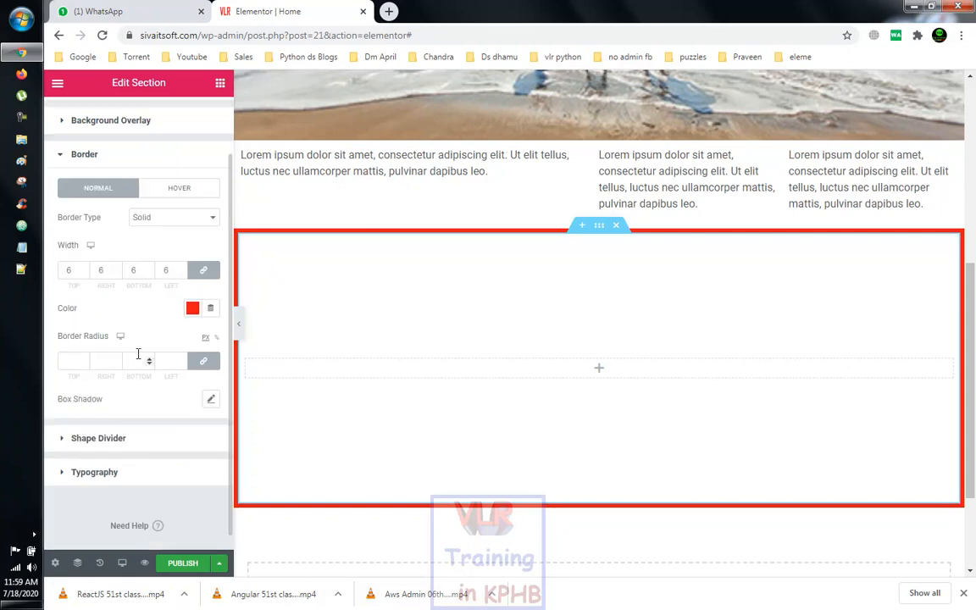
{"action": "scroll", "coordinate": [141, 337], "scroll_direction": "up", "scroll_amount": 1}
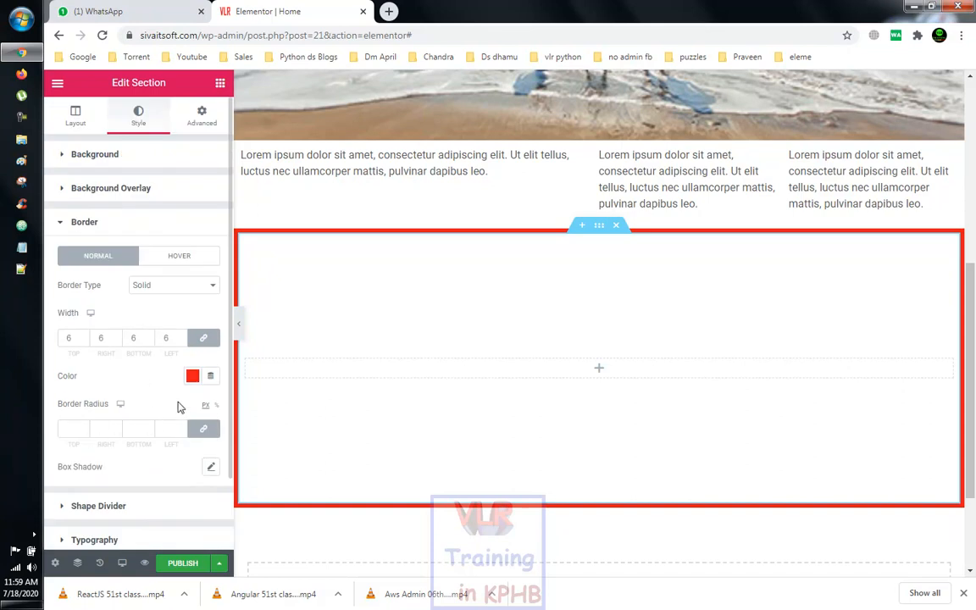
Step: Round the section's border corners with a radius of 43 px on all four corners
{"action": "left_click", "coordinate": [84, 427]}
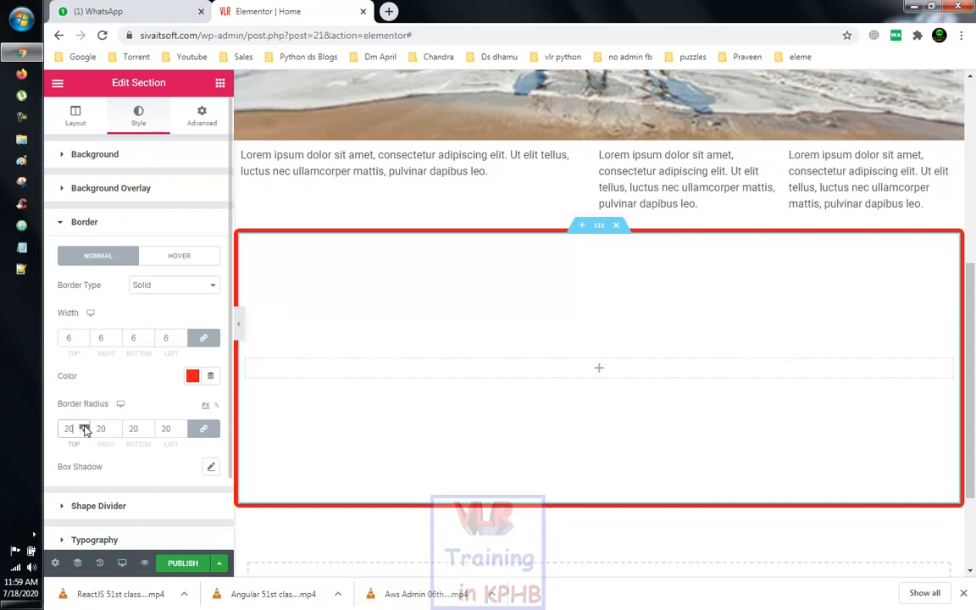
{"action": "left_click", "coordinate": [85, 428]}
{"action": "left_click", "coordinate": [85, 428]}
{"action": "left_click", "coordinate": [85, 428]}
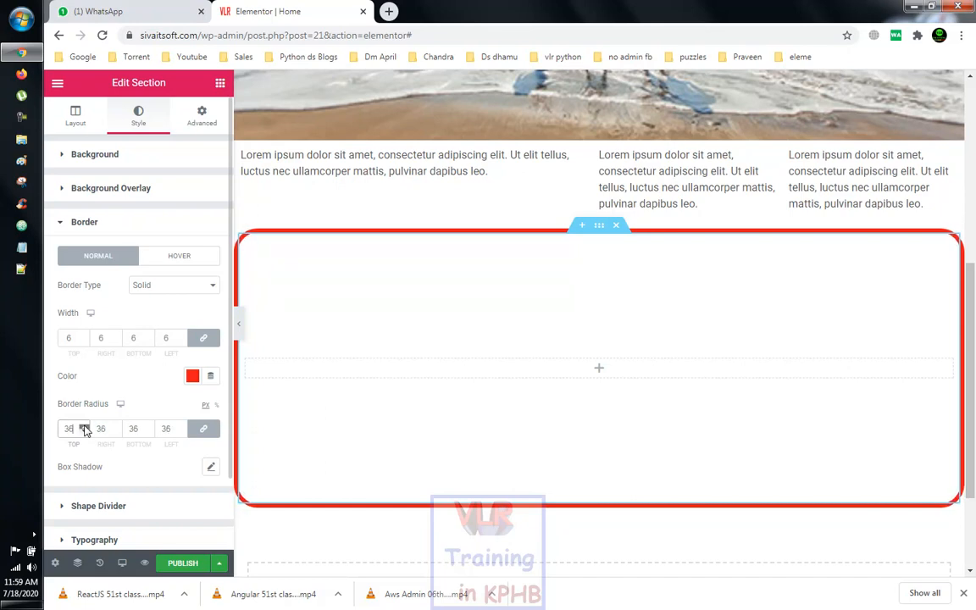
{"action": "left_click", "coordinate": [84, 427]}
{"action": "left_click", "coordinate": [84, 427]}
{"action": "left_click", "coordinate": [84, 428]}
{"action": "left_click", "coordinate": [83, 428]}
{"action": "left_click", "coordinate": [84, 428]}
{"action": "left_click", "coordinate": [84, 428]}
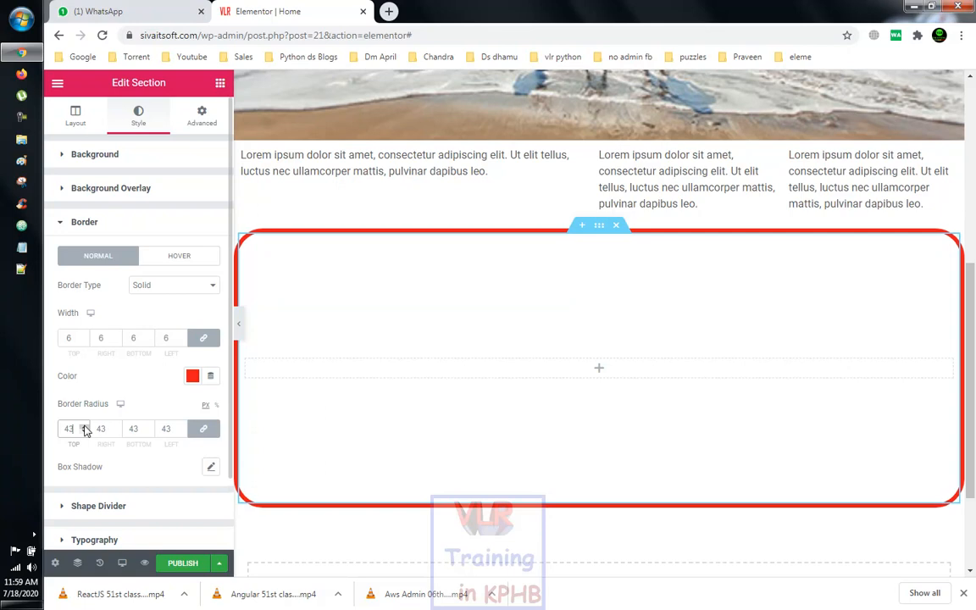
Step: Reduce the section's border radius to 17 px on all four corners
{"action": "left_click", "coordinate": [84, 433]}
{"action": "left_click", "coordinate": [84, 433]}
{"action": "left_click", "coordinate": [84, 433]}
{"action": "left_click", "coordinate": [84, 433]}
Step: Unlink the border radius values, and set the left radius to 76 px and the bottom radius to 67 px
{"action": "left_click", "coordinate": [203, 428]}
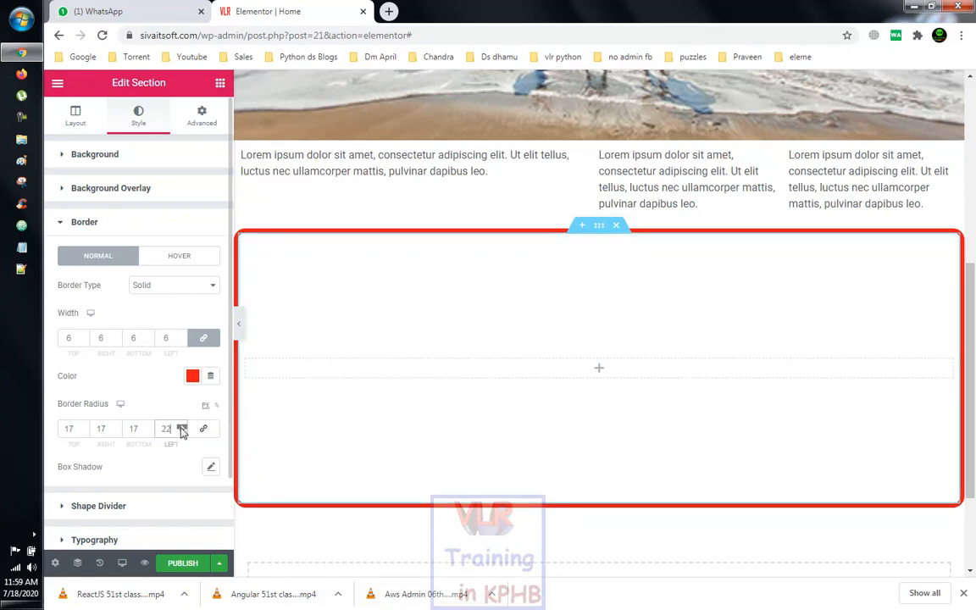
{"action": "left_click", "coordinate": [180, 428]}
{"action": "left_click_drag", "start_coordinate": [180, 430], "coordinate": [181, 431]}
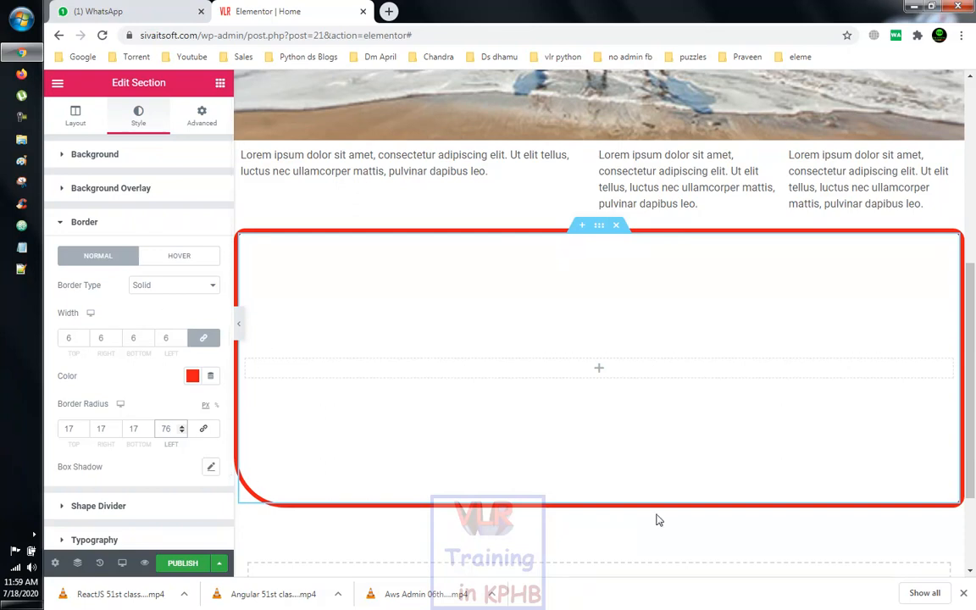
{"action": "left_click", "coordinate": [149, 429]}
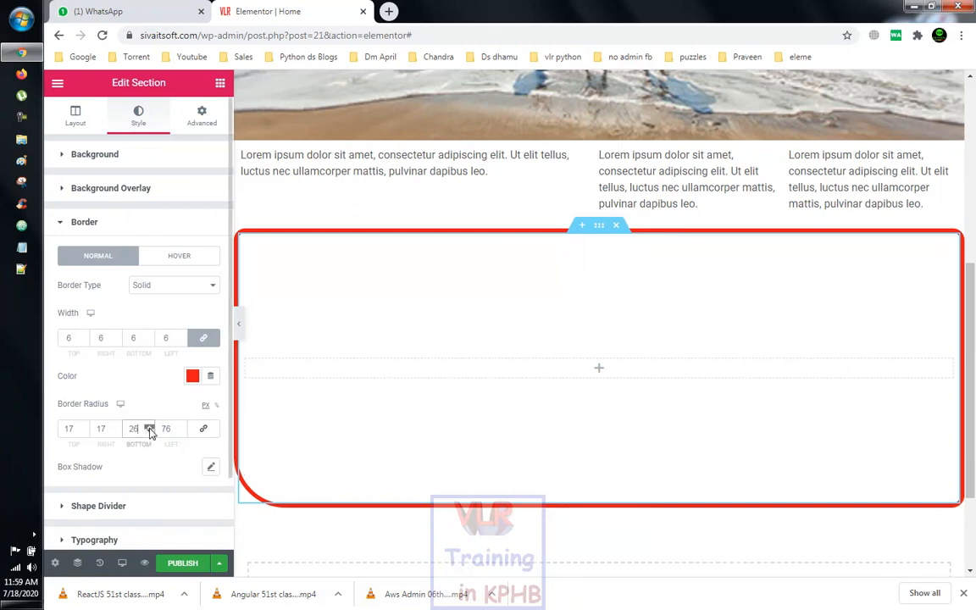
{"action": "left_click_drag", "start_coordinate": [149, 429], "coordinate": [149, 428]}
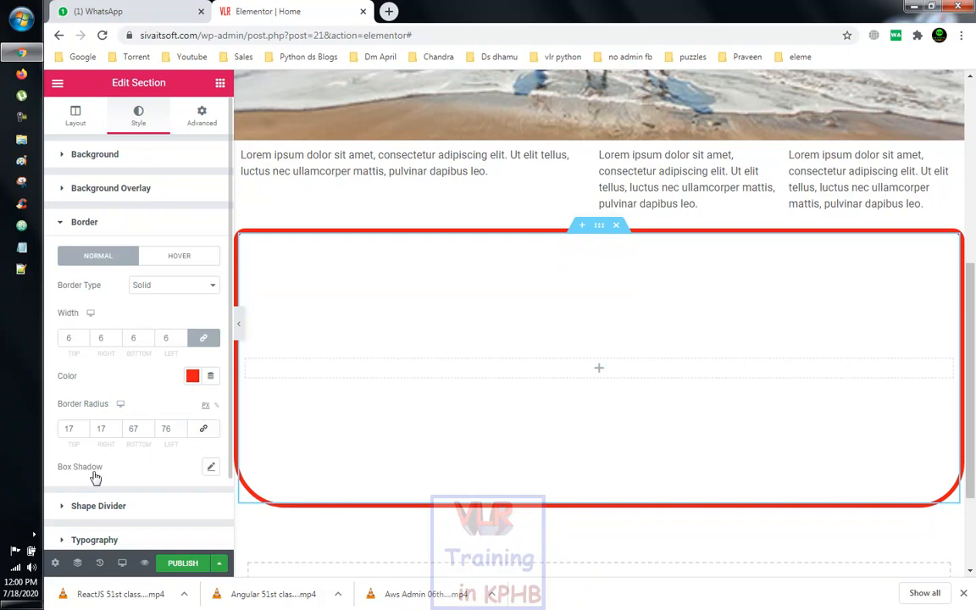
{"action": "left_click", "coordinate": [186, 262]}
{"action": "left_click", "coordinate": [79, 263]}
Step: Add a new single-column section below the red-bordered section and set its height to Min Height
{"action": "scroll", "coordinate": [542, 325], "scroll_direction": "down", "scroll_amount": 2}
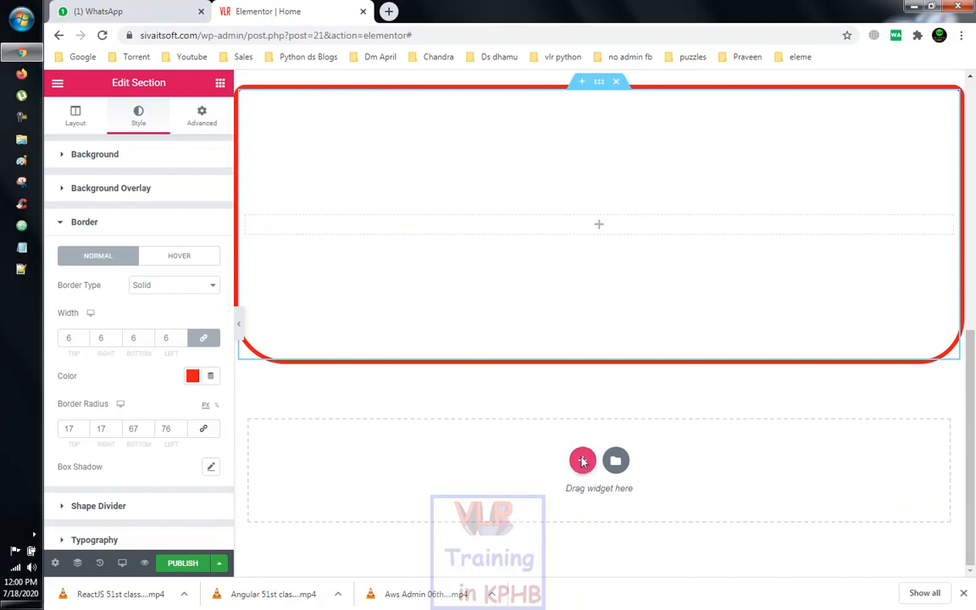
{"action": "left_click", "coordinate": [582, 462]}
{"action": "left_click", "coordinate": [414, 493]}
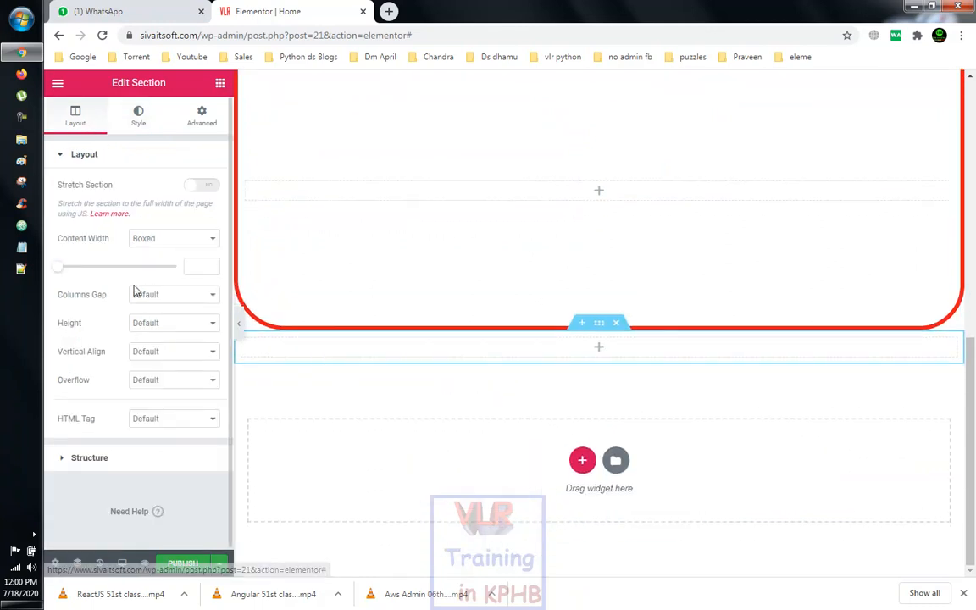
{"action": "left_click", "coordinate": [162, 324]}
{"action": "left_click", "coordinate": [169, 359]}
{"action": "scroll", "coordinate": [386, 375], "scroll_direction": "down", "scroll_amount": 3}
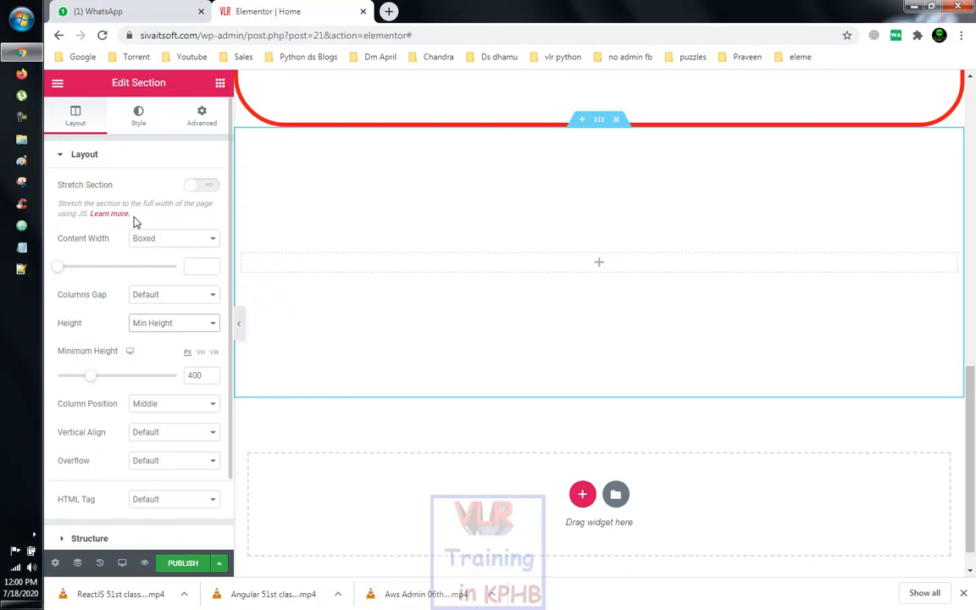
Step: Set the new section's top and bottom margins to 15 px
{"action": "scroll", "coordinate": [133, 222], "scroll_direction": "down", "scroll_amount": 1}
{"action": "scroll", "coordinate": [348, 188], "scroll_direction": "up", "scroll_amount": 2}
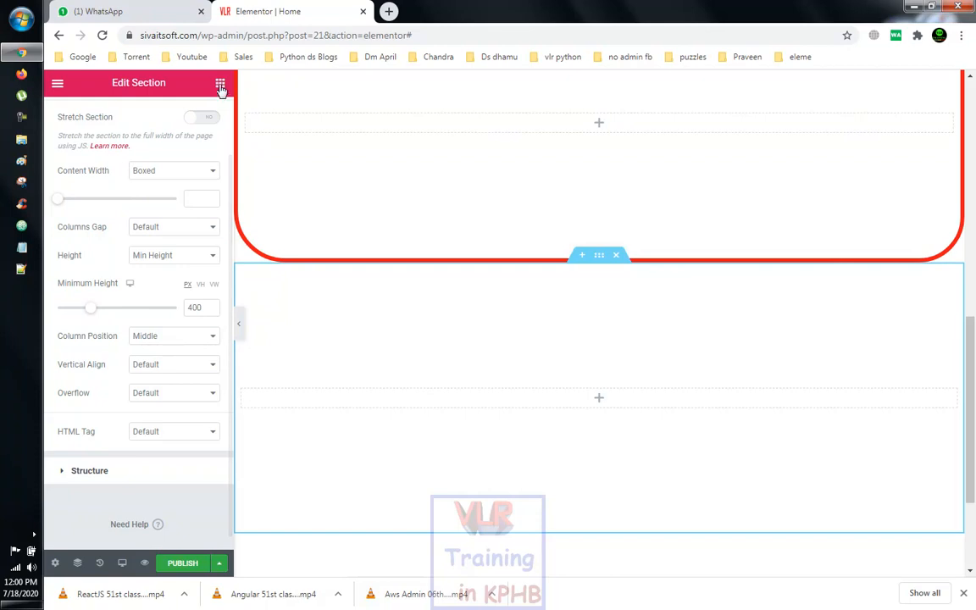
{"action": "scroll", "coordinate": [631, 299], "scroll_direction": "up", "scroll_amount": 2}
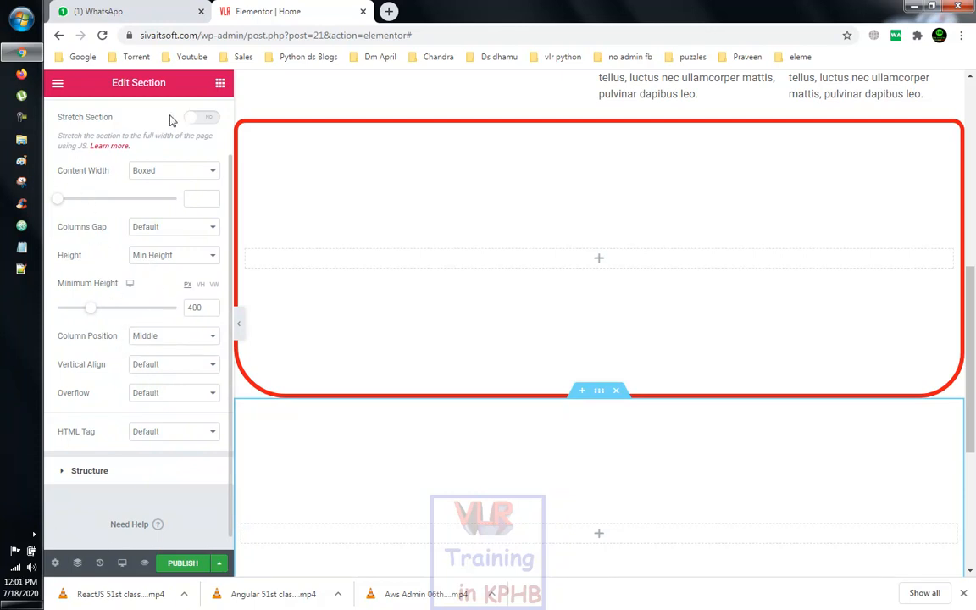
{"action": "scroll", "coordinate": [165, 150], "scroll_direction": "up", "scroll_amount": 2}
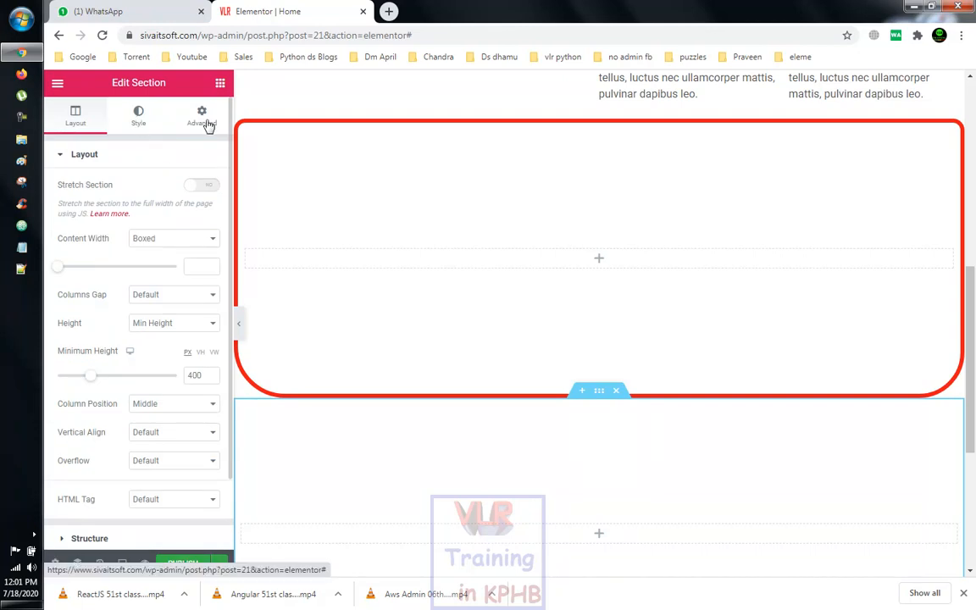
{"action": "left_click", "coordinate": [204, 119]}
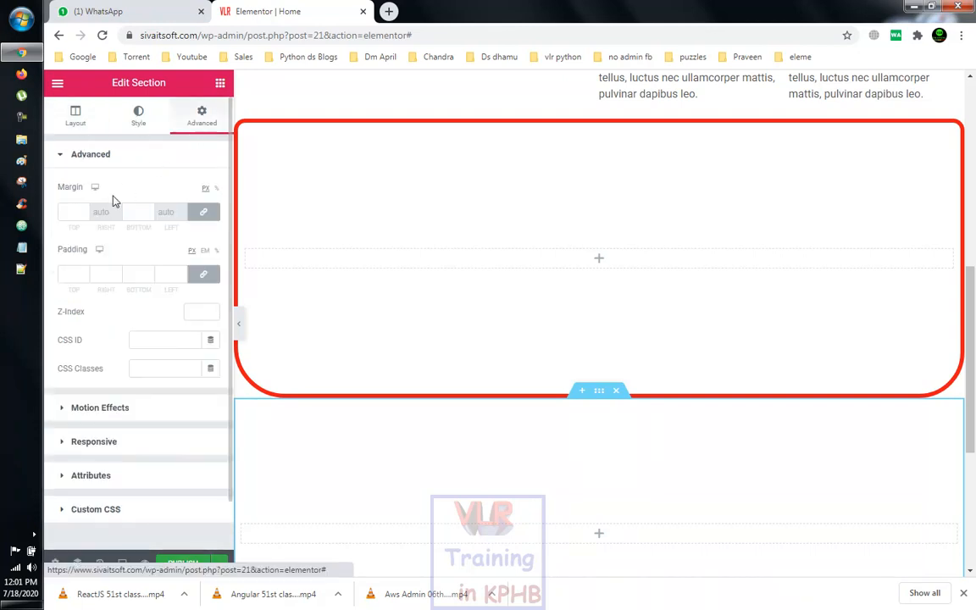
{"action": "left_click", "coordinate": [84, 210]}
{"action": "left_click", "coordinate": [84, 210]}
{"action": "left_click", "coordinate": [84, 210]}
{"action": "left_click", "coordinate": [83, 210]}
{"action": "left_click", "coordinate": [84, 210]}
{"action": "left_click", "coordinate": [84, 210]}
{"action": "left_click", "coordinate": [84, 210]}
{"action": "left_click", "coordinate": [84, 210]}
{"action": "left_click", "coordinate": [84, 210]}
{"action": "left_click", "coordinate": [84, 210]}
{"action": "left_click", "coordinate": [84, 210]}
{"action": "left_click", "coordinate": [84, 210]}
{"action": "left_click", "coordinate": [84, 210]}
{"action": "left_click", "coordinate": [84, 210]}
{"action": "left_click", "coordinate": [84, 210]}
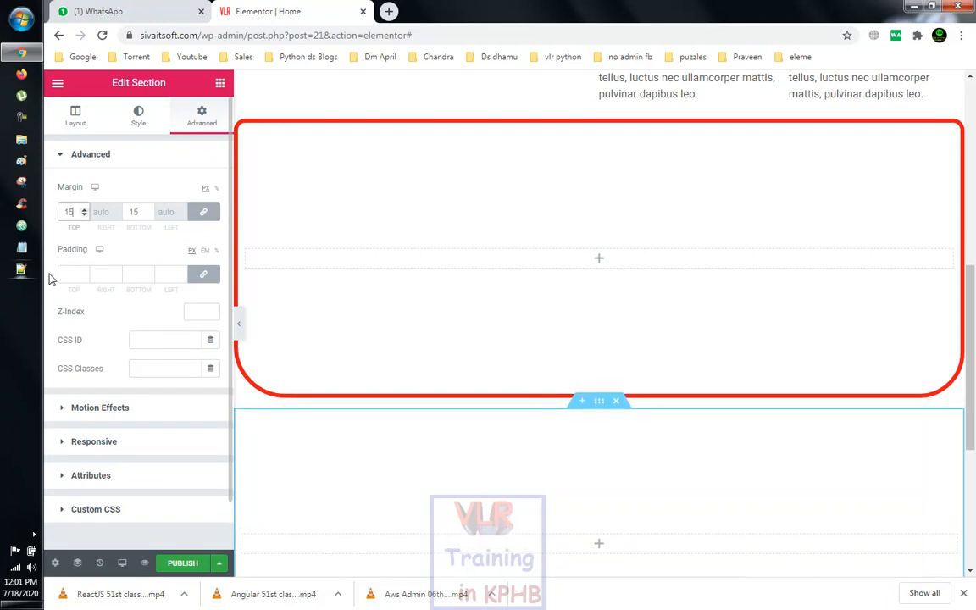
Step: Set the new section's hover-state border type to Double and check it on the page
{"action": "scroll", "coordinate": [114, 264], "scroll_direction": "down", "scroll_amount": 1}
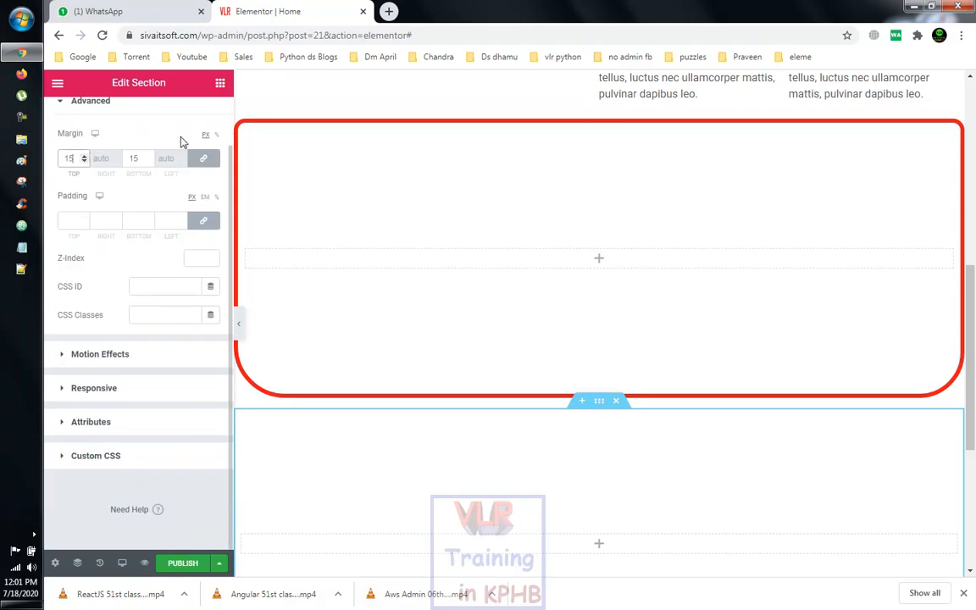
{"action": "scroll", "coordinate": [182, 147], "scroll_direction": "up", "scroll_amount": 1}
{"action": "left_click", "coordinate": [138, 118]}
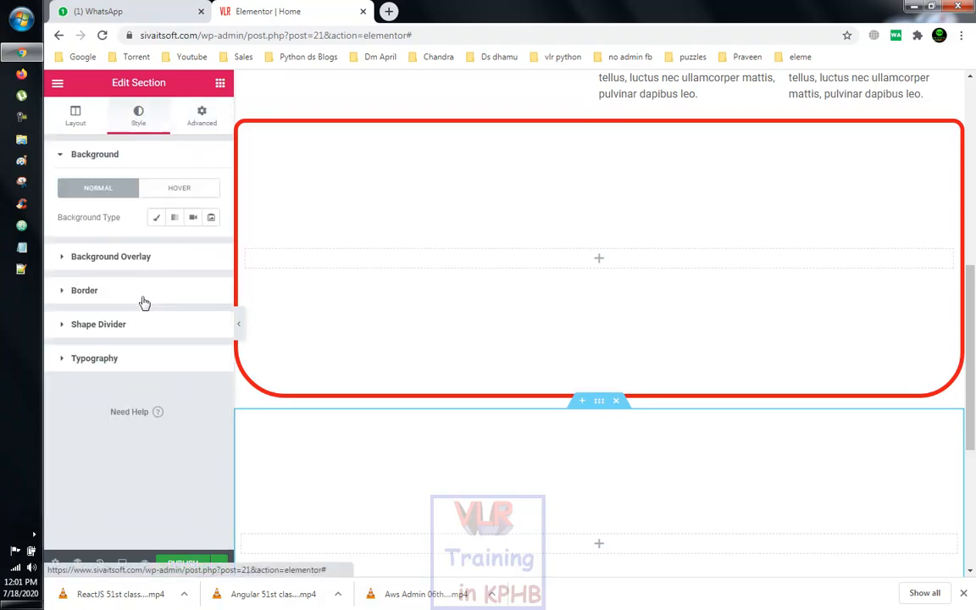
{"action": "left_click", "coordinate": [140, 292]}
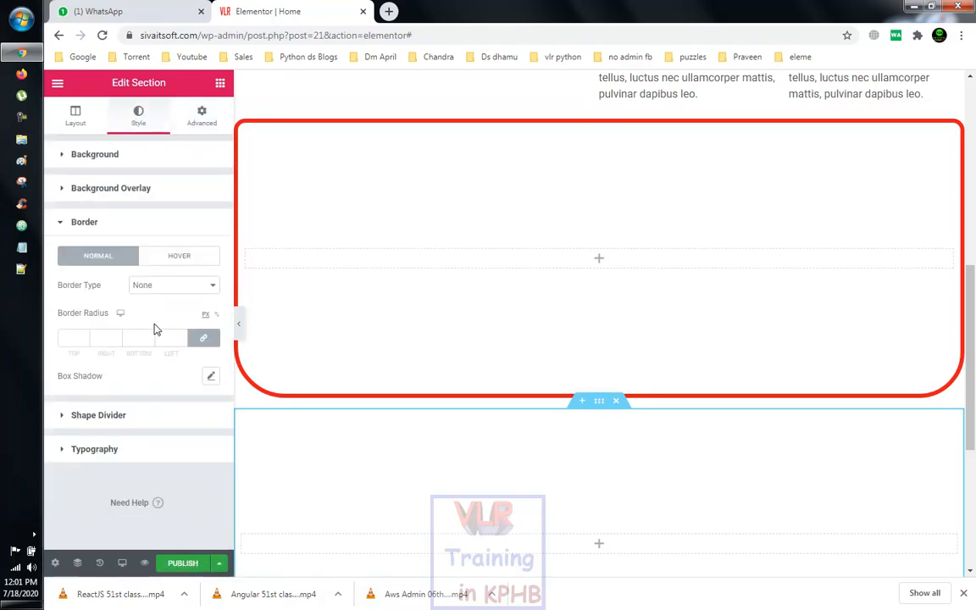
{"action": "left_click", "coordinate": [180, 256]}
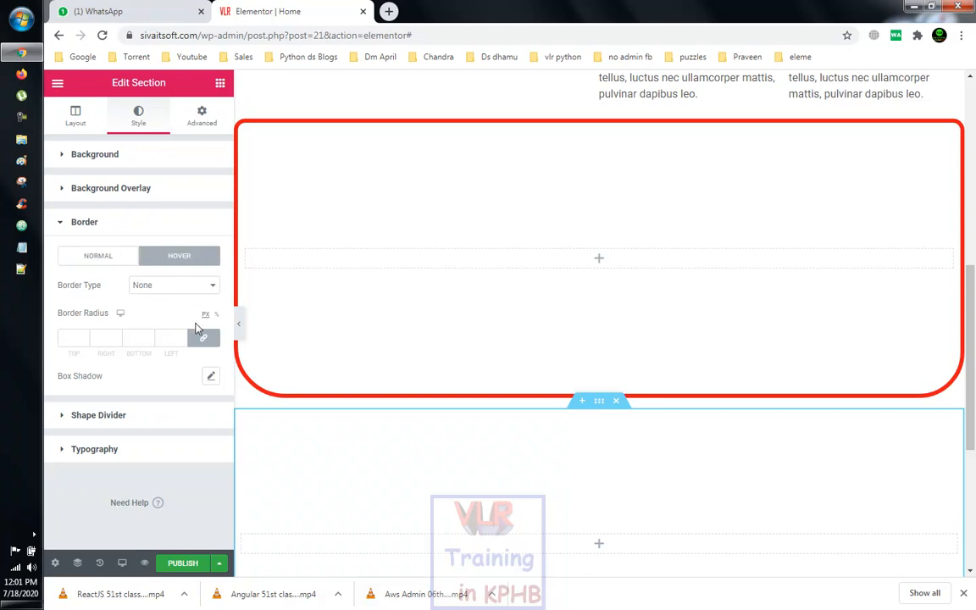
{"action": "left_click", "coordinate": [174, 284]}
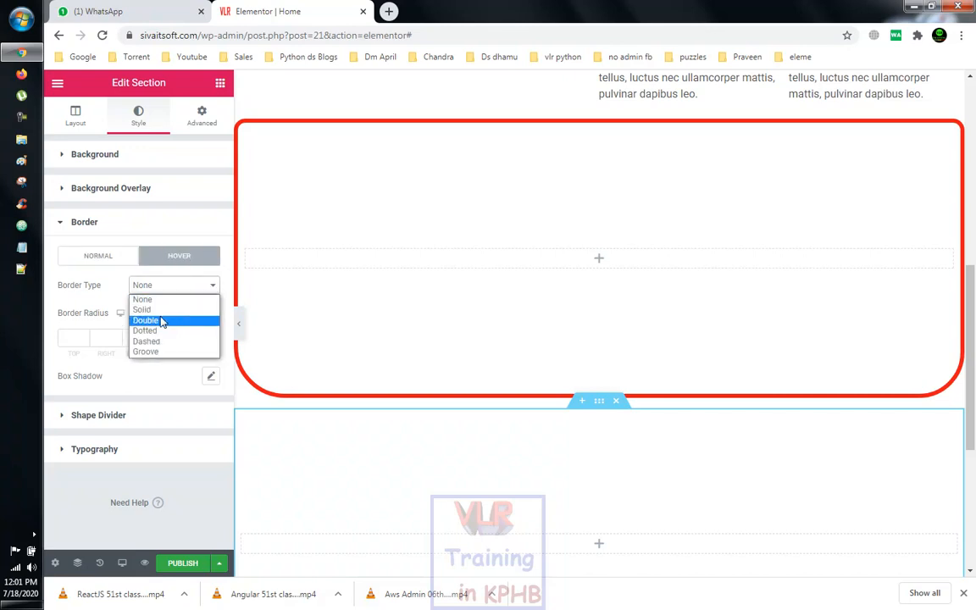
{"action": "left_click", "coordinate": [161, 320]}
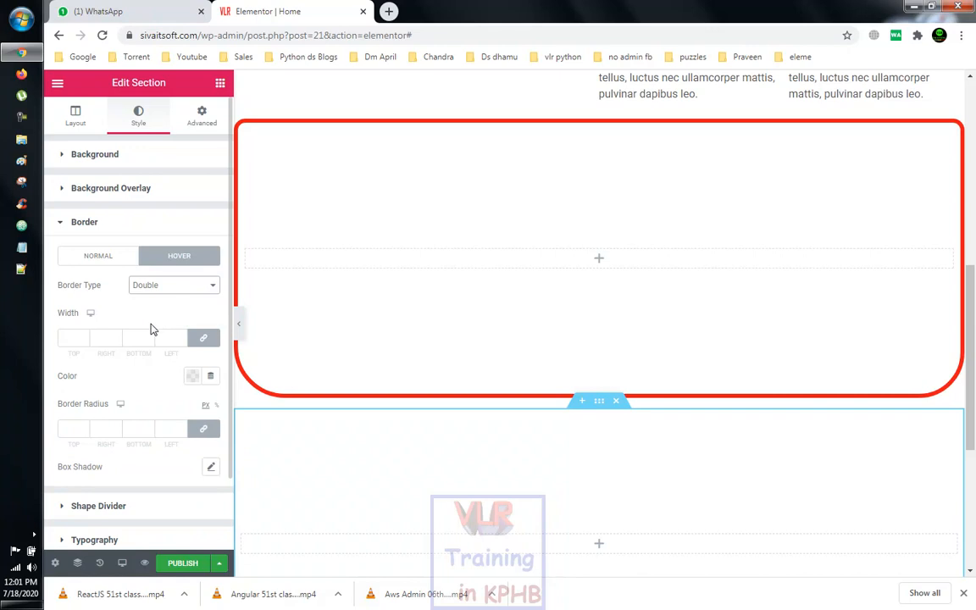
{"action": "scroll", "coordinate": [333, 410], "scroll_direction": "down", "scroll_amount": 1}
{"action": "scroll", "coordinate": [333, 410], "scroll_direction": "down", "scroll_amount": 1}
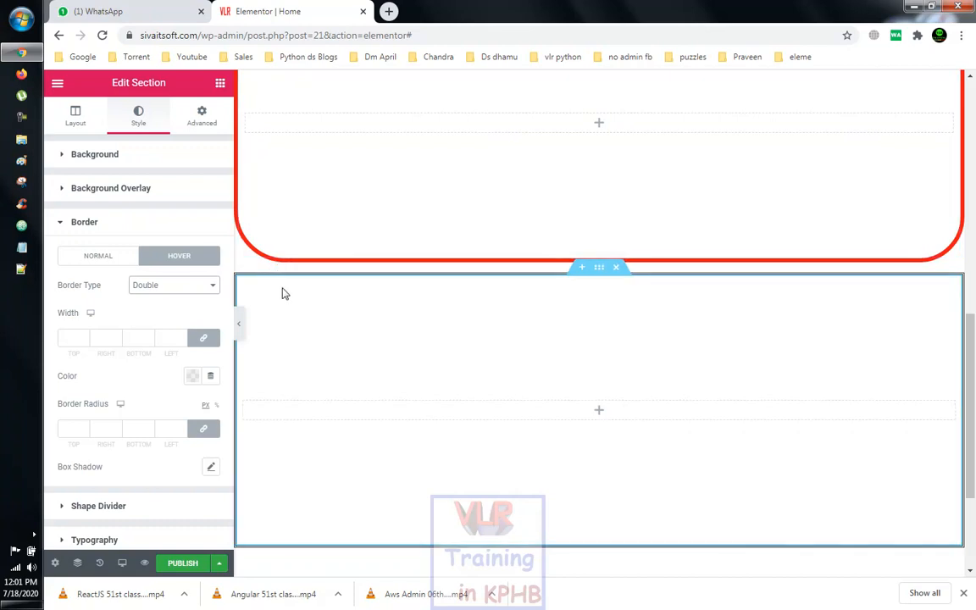
Step: Set the new section's hover-state border width to 31 on all sides
{"action": "left_click", "coordinate": [92, 257]}
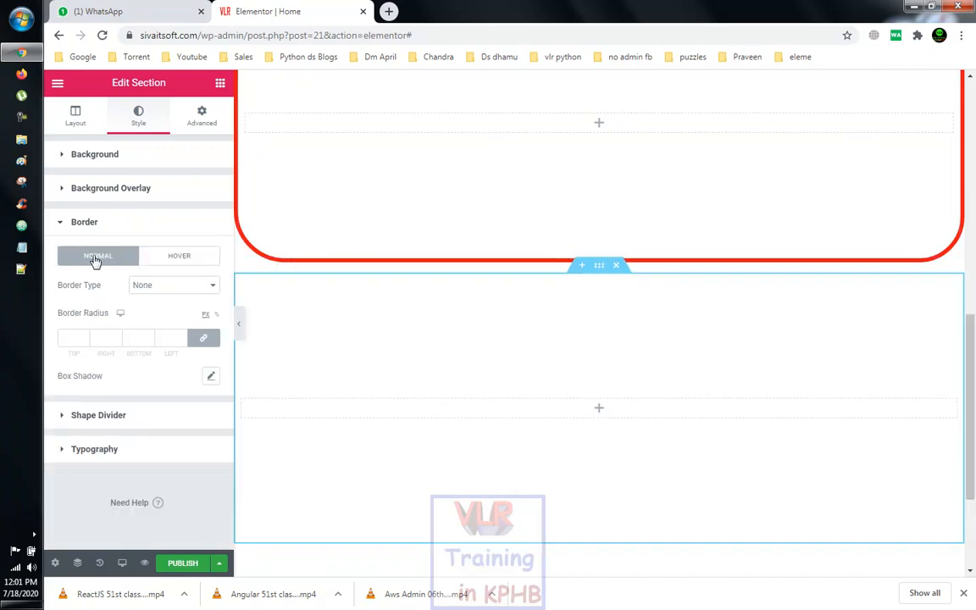
{"action": "left_click", "coordinate": [180, 257]}
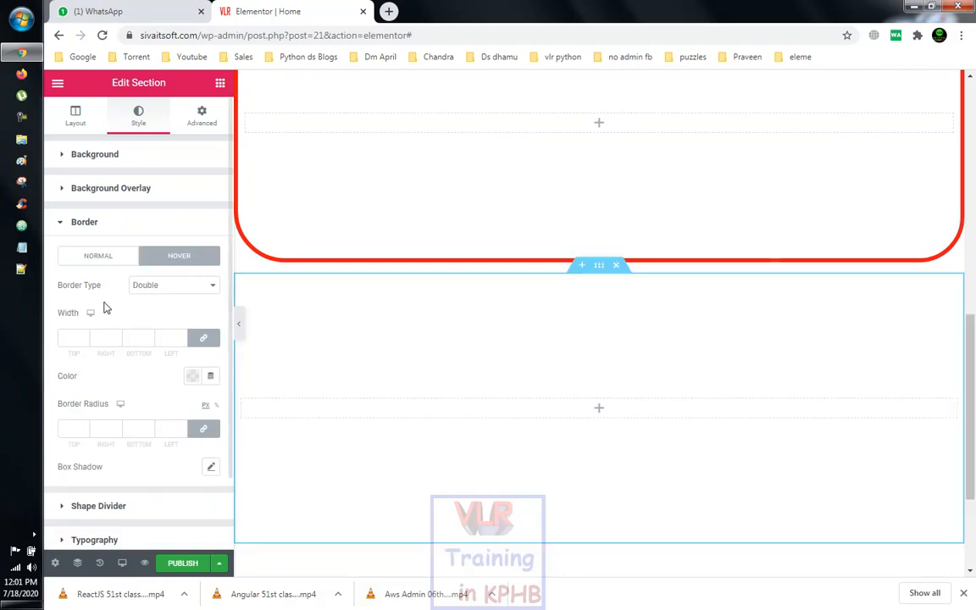
{"action": "left_click", "coordinate": [84, 339]}
{"action": "type", "text": "15"}
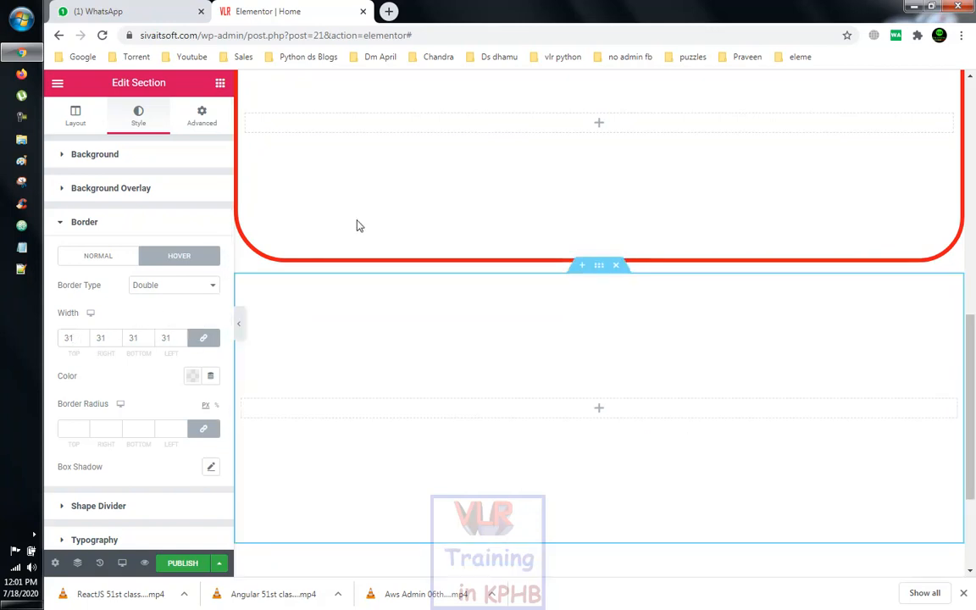
Step: Preview the new section's hover border on the page and compare its normal and hover border settings
{"action": "left_click", "coordinate": [98, 257]}
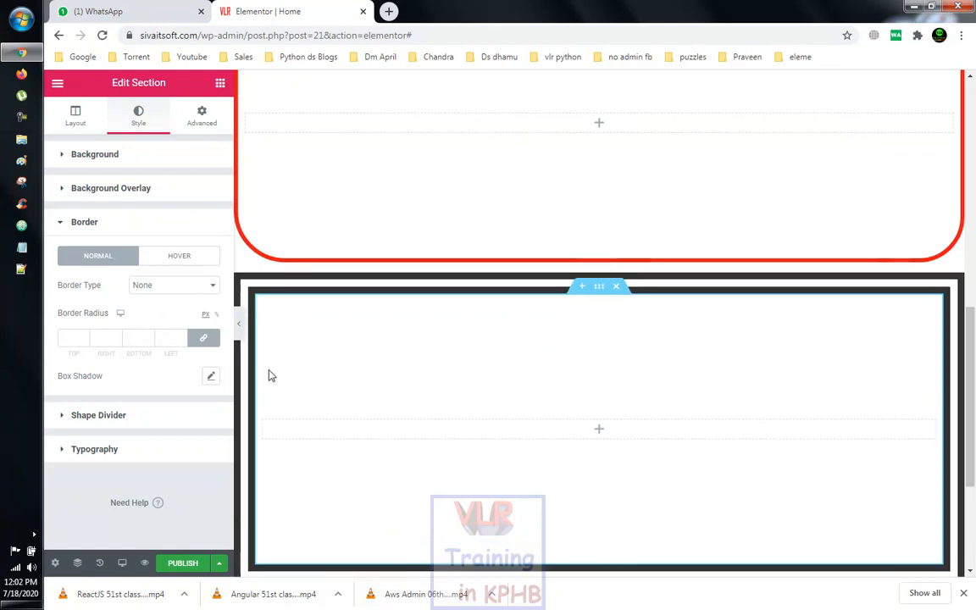
{"action": "scroll", "coordinate": [559, 338], "scroll_direction": "up", "scroll_amount": 3}
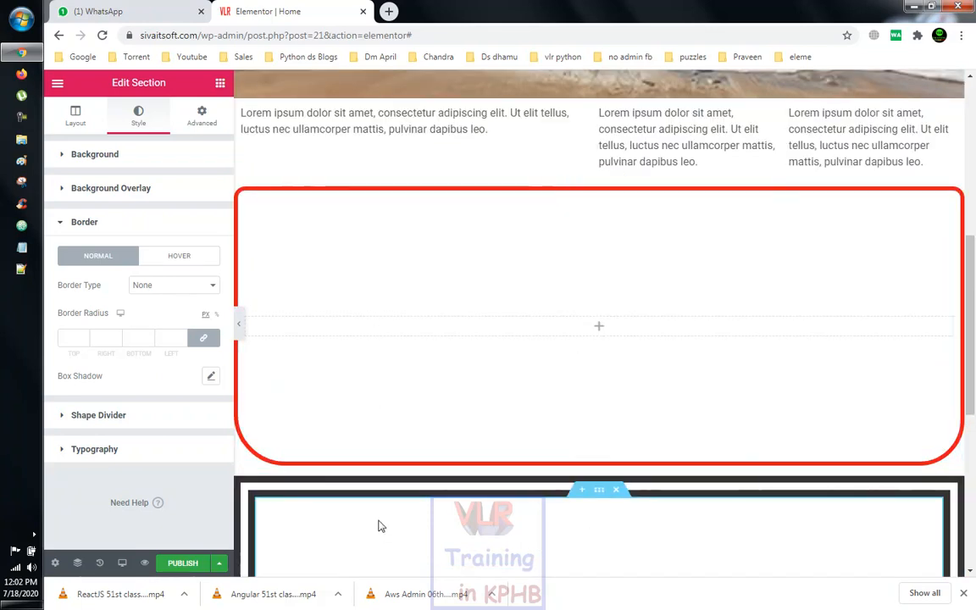
{"action": "scroll", "coordinate": [364, 519], "scroll_direction": "down", "scroll_amount": 2}
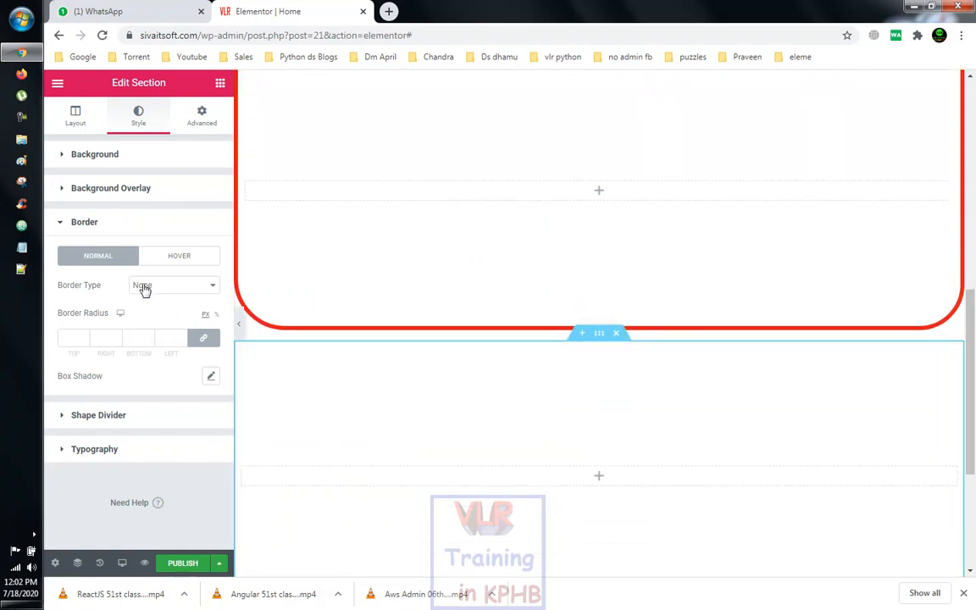
{"action": "left_click", "coordinate": [174, 261]}
{"action": "left_click", "coordinate": [93, 257]}
Step: Add a box shadow to the red-bordered section, keeping its position as Outline
{"action": "scroll", "coordinate": [361, 396], "scroll_direction": "up", "scroll_amount": 1}
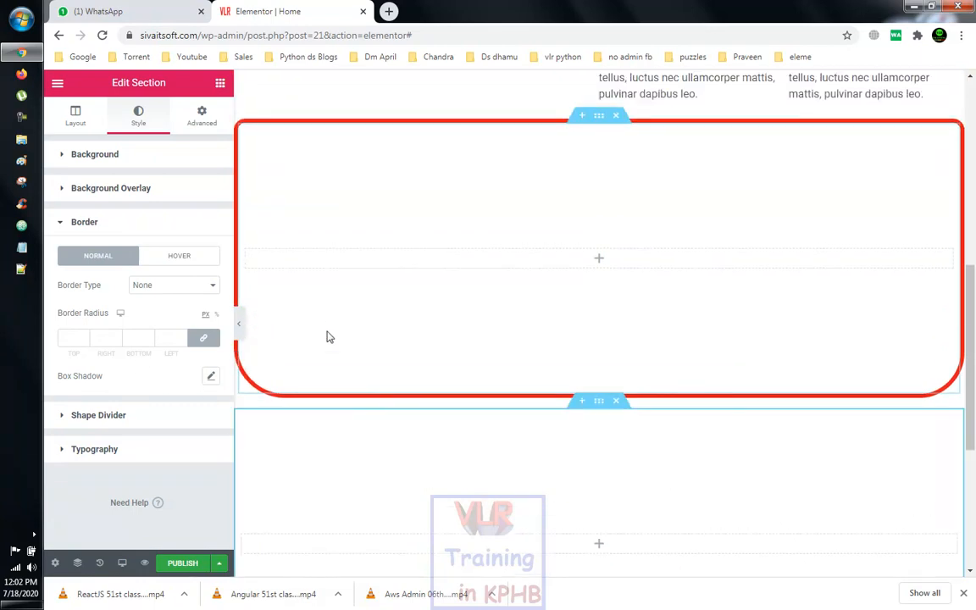
{"action": "left_click", "coordinate": [600, 117]}
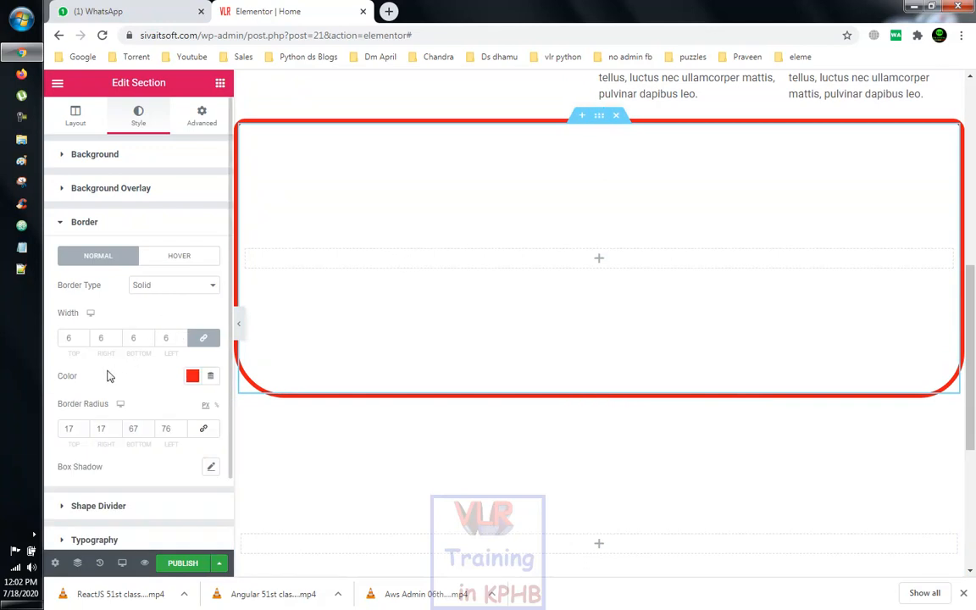
{"action": "scroll", "coordinate": [111, 376], "scroll_direction": "down", "scroll_amount": 1}
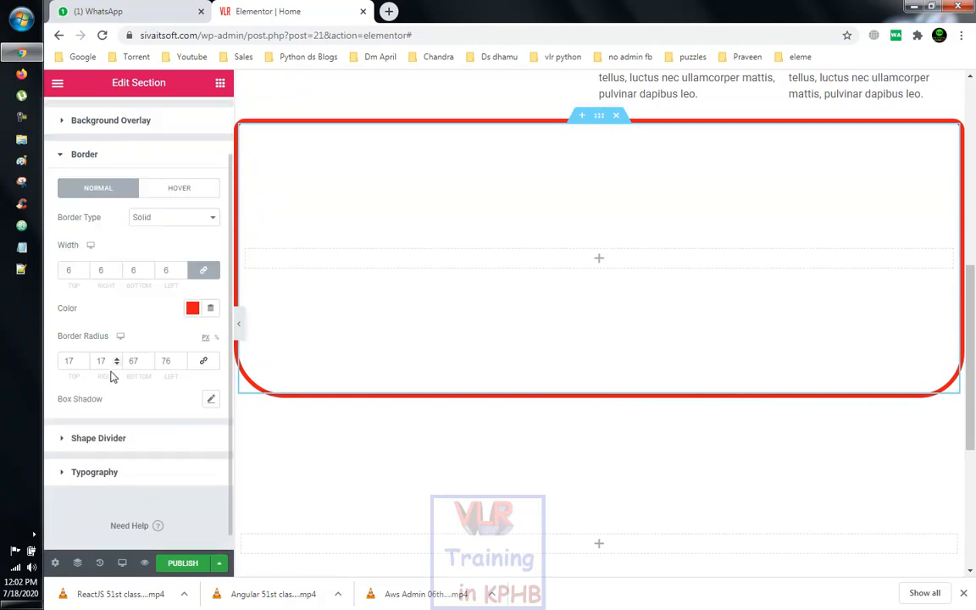
{"action": "left_click", "coordinate": [211, 401]}
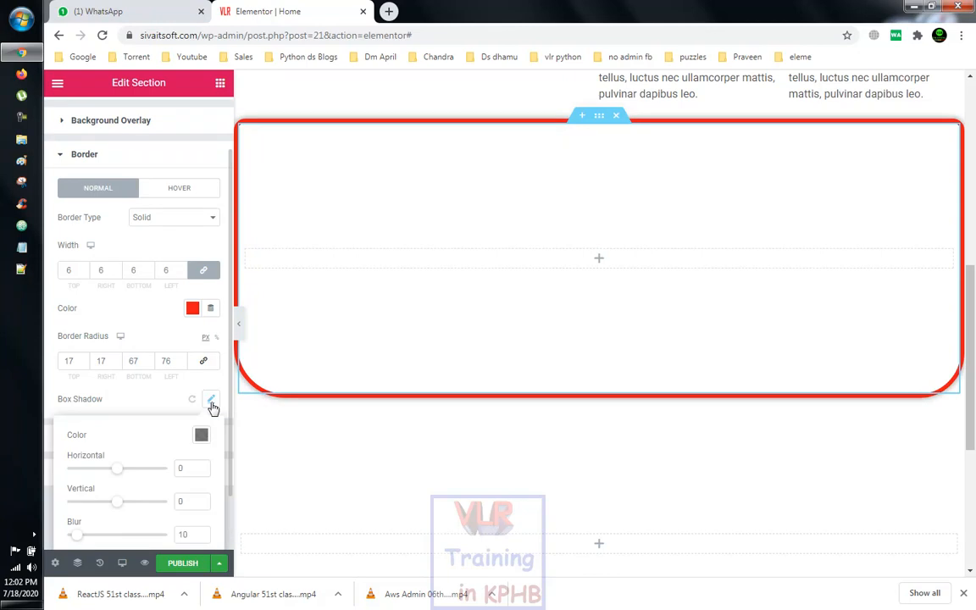
{"action": "scroll", "coordinate": [148, 415], "scroll_direction": "down", "scroll_amount": 1}
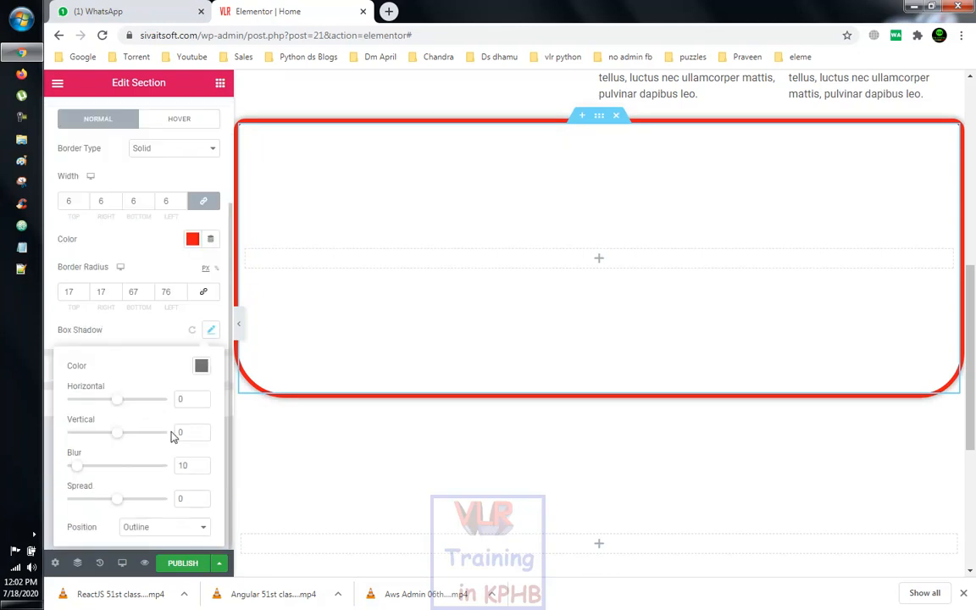
{"action": "left_click", "coordinate": [185, 533]}
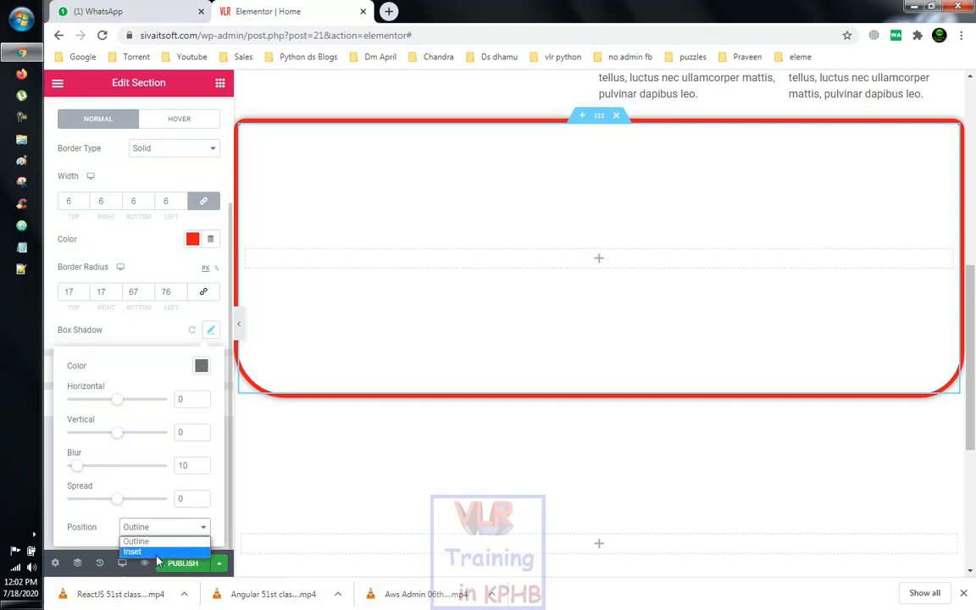
{"action": "left_click", "coordinate": [167, 545]}
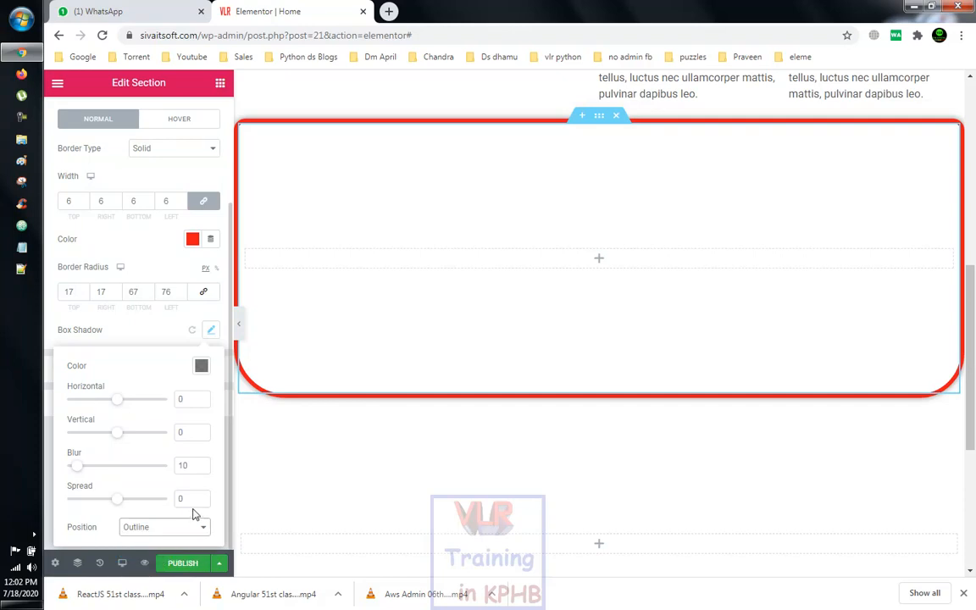
Step: Offset the section's box shadow by -28 horizontally and -45 vertically, and set its position to Inset
{"action": "left_click_drag", "start_coordinate": [122, 404], "coordinate": [96, 437]}
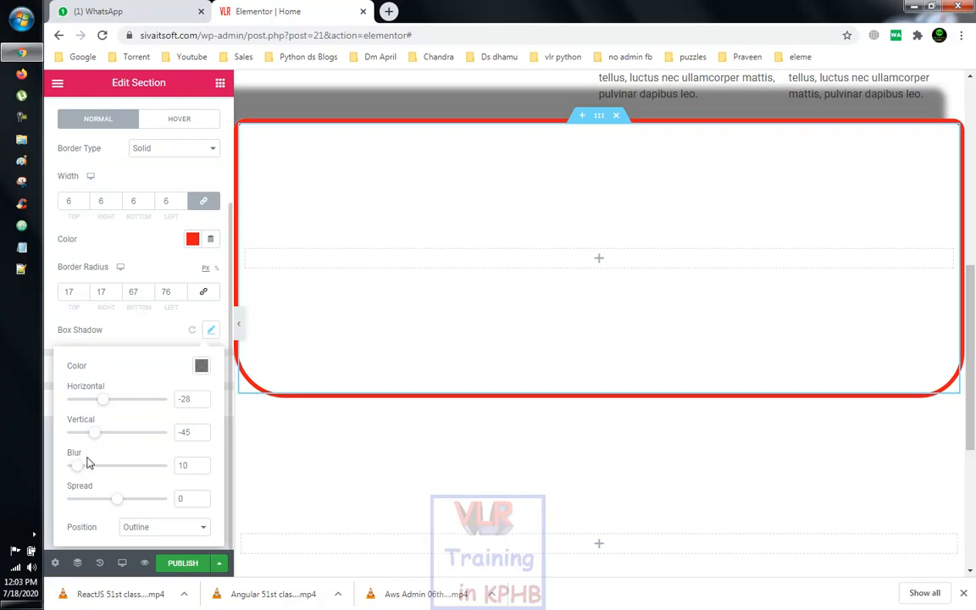
{"action": "left_click", "coordinate": [170, 530]}
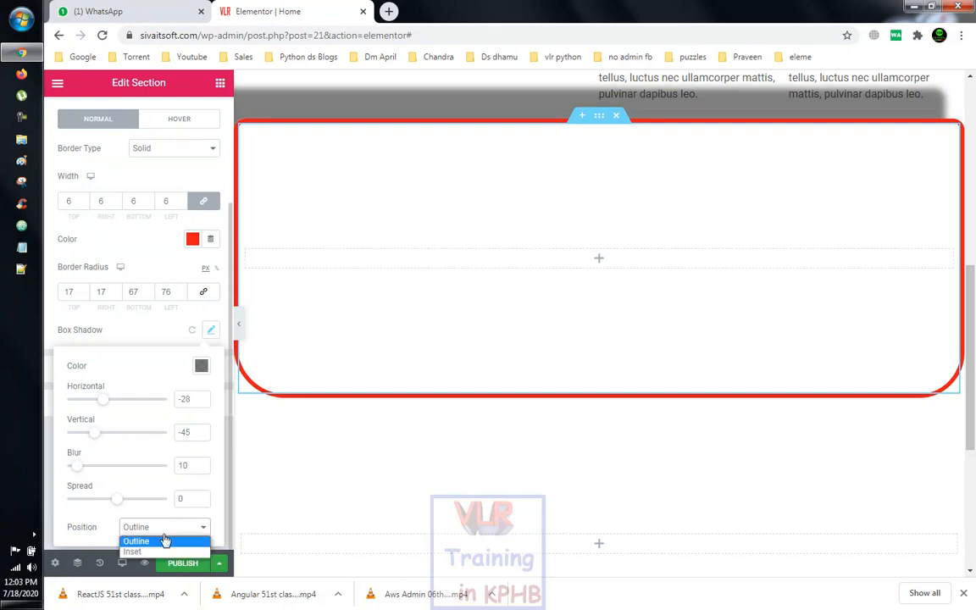
{"action": "left_click", "coordinate": [136, 550]}
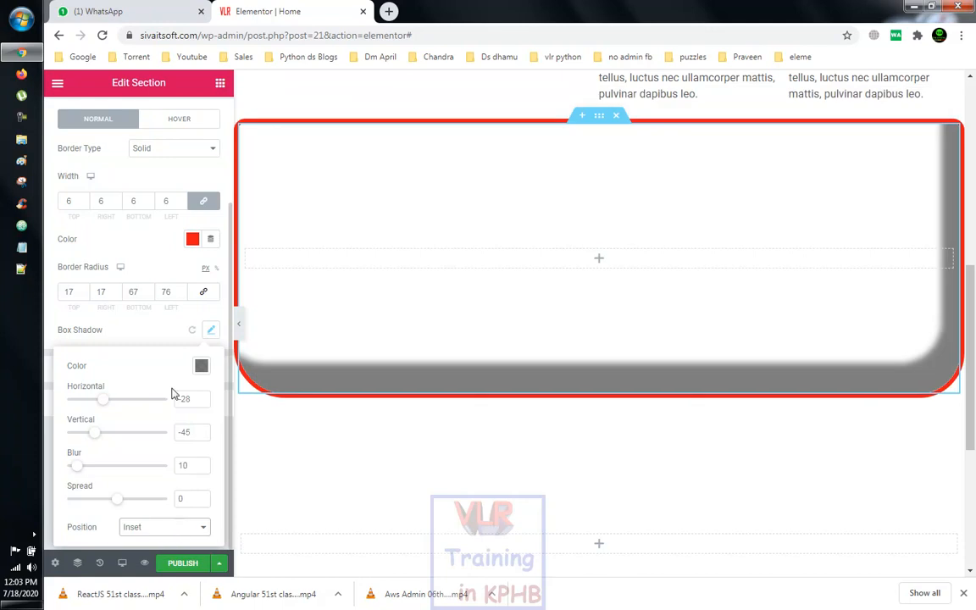
Step: Offset the inset box shadow by 43 horizontally and 53 vertically, and set its blur to 60 and spread to 30
{"action": "left_click_drag", "start_coordinate": [100, 406], "coordinate": [139, 400]}
{"action": "left_click_drag", "start_coordinate": [127, 438], "coordinate": [149, 435]}
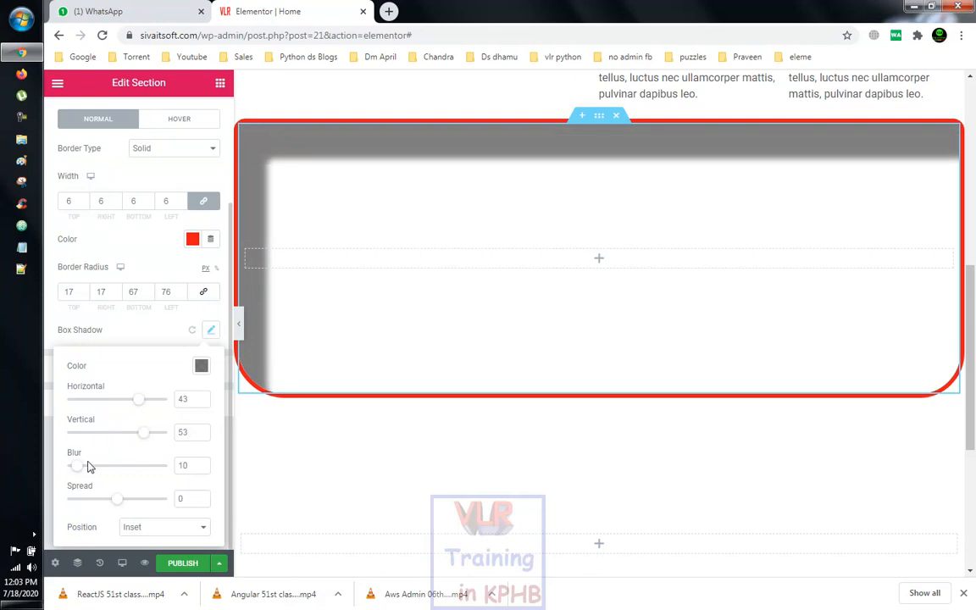
{"action": "left_click_drag", "start_coordinate": [77, 470], "coordinate": [127, 466]}
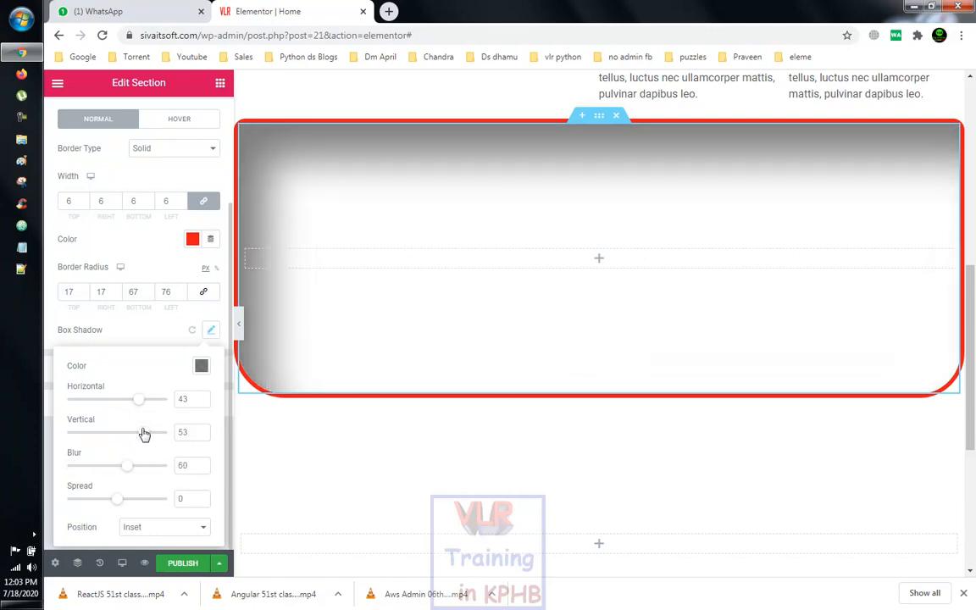
{"action": "mouse_move", "coordinate": [119, 506]}
{"action": "left_mouse_down"}
{"action": "mouse_move", "coordinate": [172, 504]}
{"action": "mouse_move", "coordinate": [67, 505]}
{"action": "mouse_move", "coordinate": [134, 500]}
{"action": "left_mouse_up"}
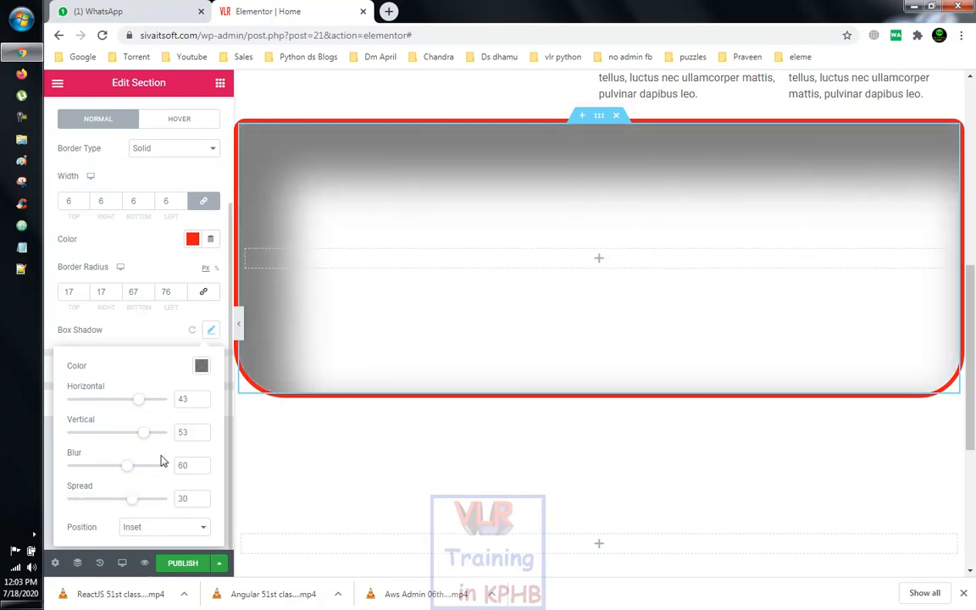
Step: Clear the box shadow from the red-bordered section
{"action": "left_click", "coordinate": [194, 330]}
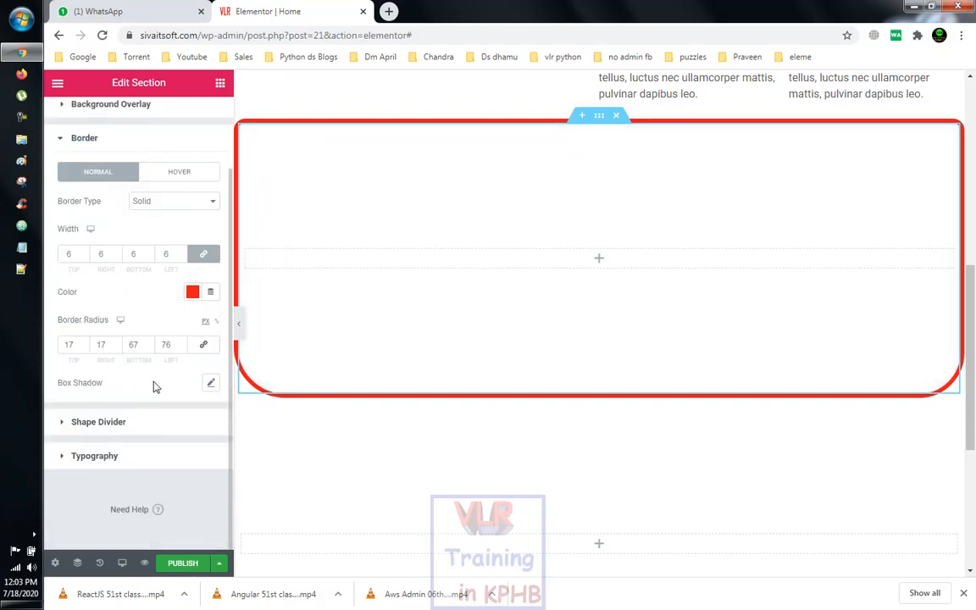
{"action": "scroll", "coordinate": [168, 256], "scroll_direction": "up", "scroll_amount": 1}
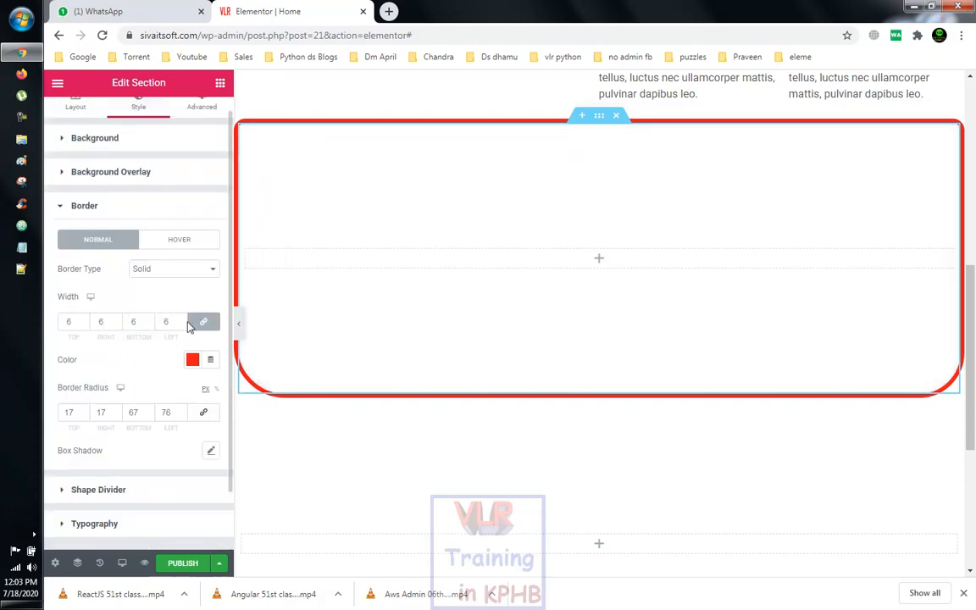
{"action": "scroll", "coordinate": [181, 302], "scroll_direction": "up", "scroll_amount": 1}
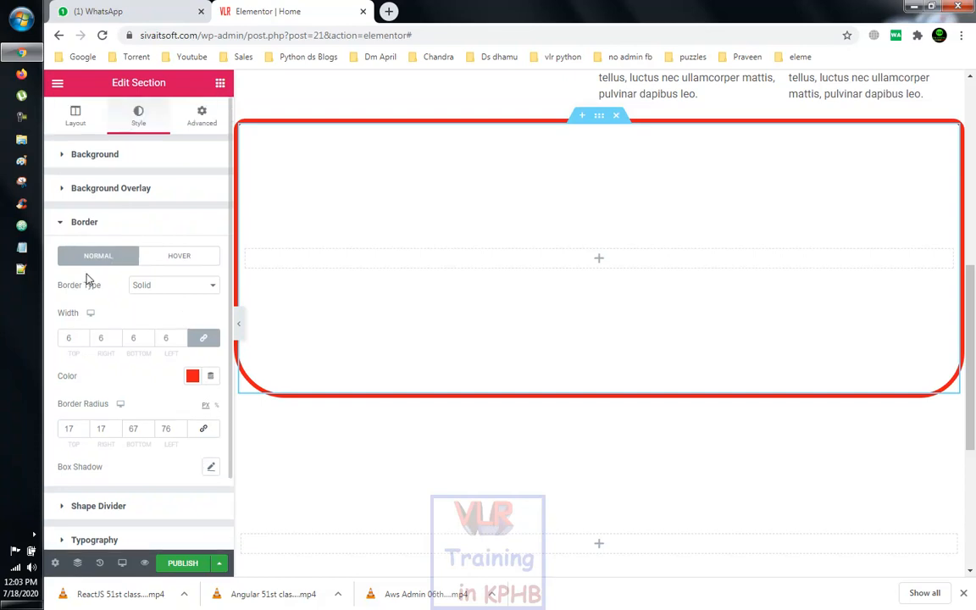
{"action": "scroll", "coordinate": [164, 328], "scroll_direction": "down", "scroll_amount": 1}
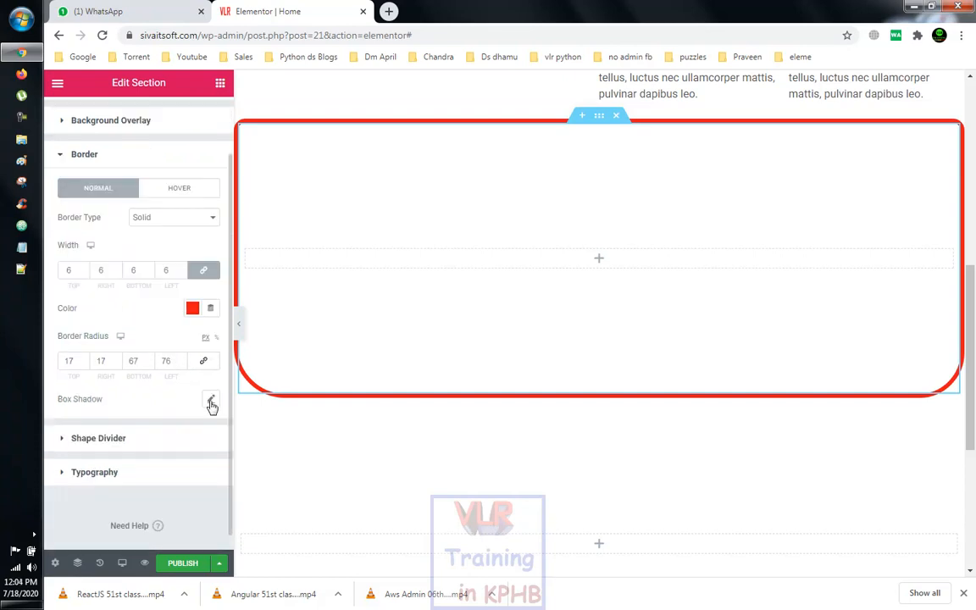
Step: Re-enable the section's box shadow and set its horizontal offset to -7
{"action": "left_click", "coordinate": [210, 400]}
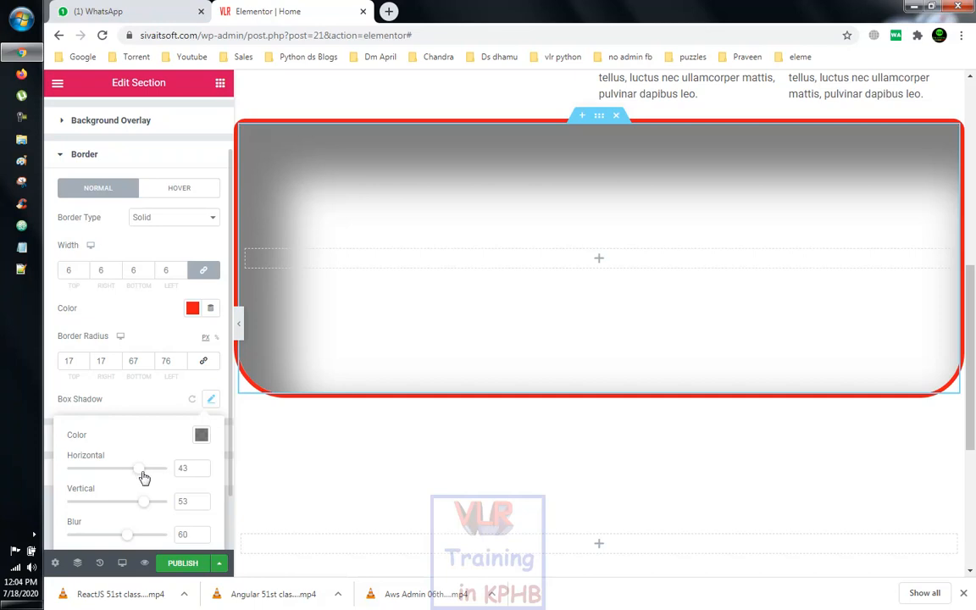
{"action": "left_click_drag", "start_coordinate": [140, 477], "coordinate": [114, 477]}
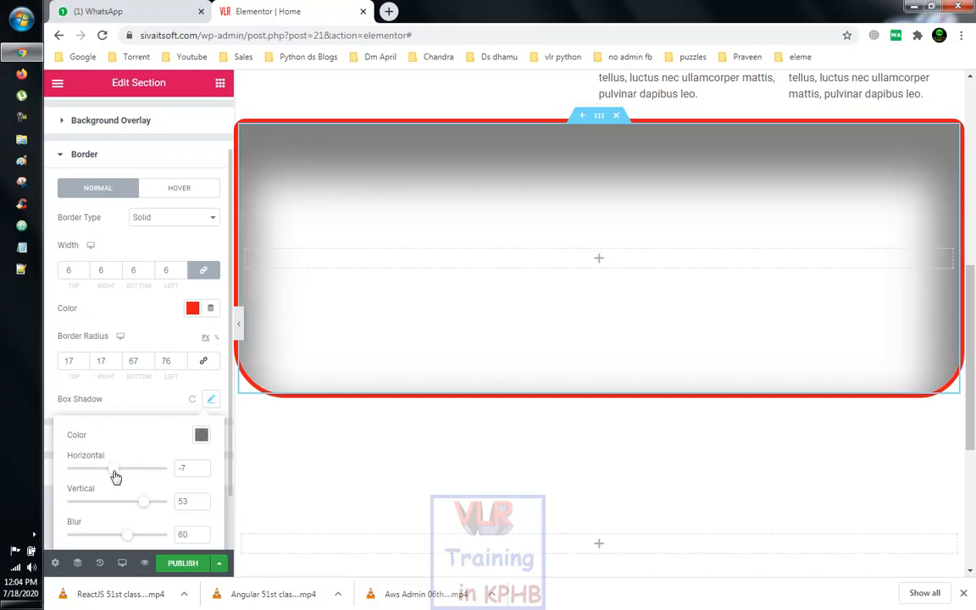
{"action": "scroll", "coordinate": [140, 453], "scroll_direction": "down", "scroll_amount": 1}
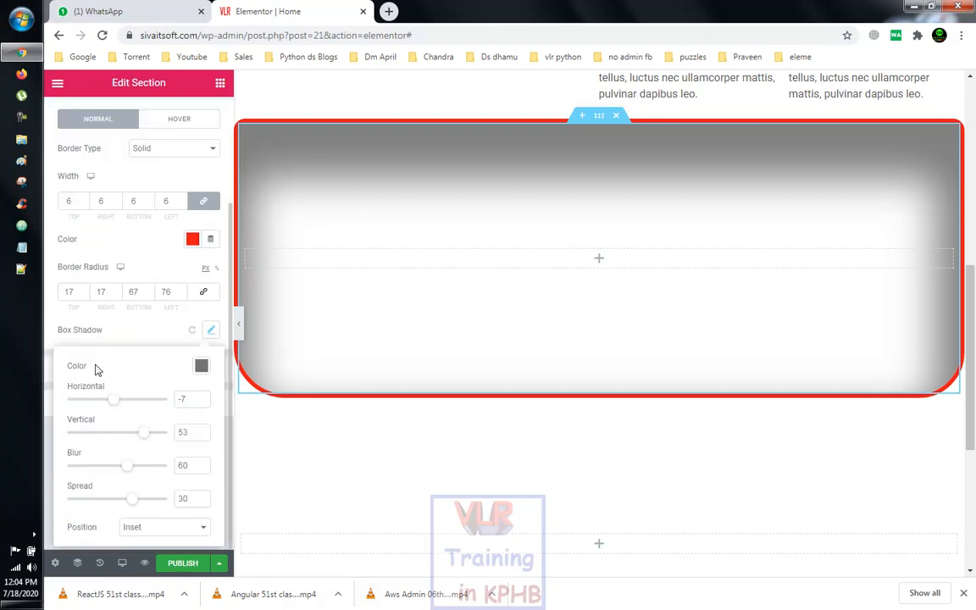
{"action": "left_click", "coordinate": [108, 333]}
{"action": "scroll", "coordinate": [168, 333], "scroll_direction": "up", "scroll_amount": 1}
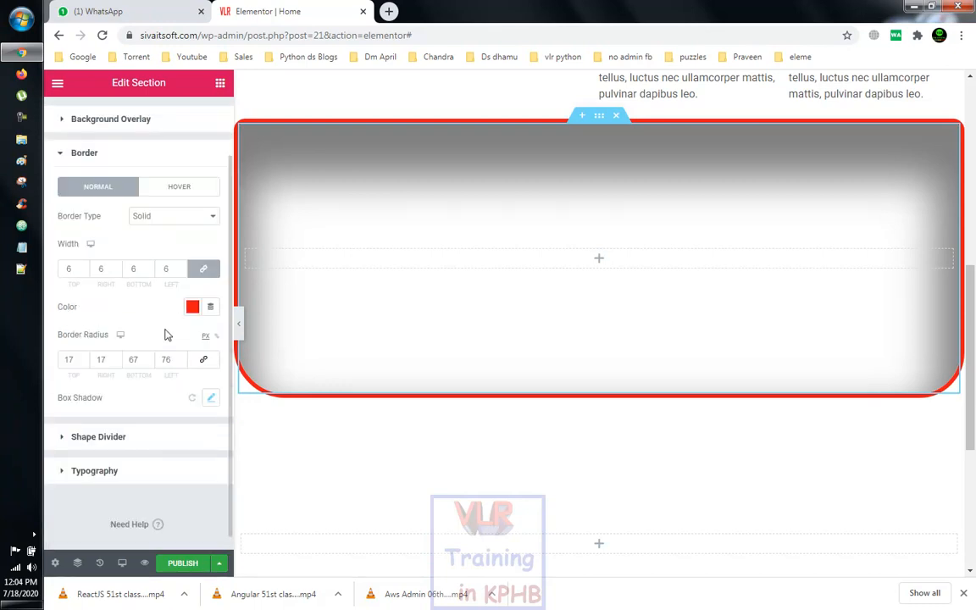
{"action": "scroll", "coordinate": [151, 275], "scroll_direction": "up", "scroll_amount": 1}
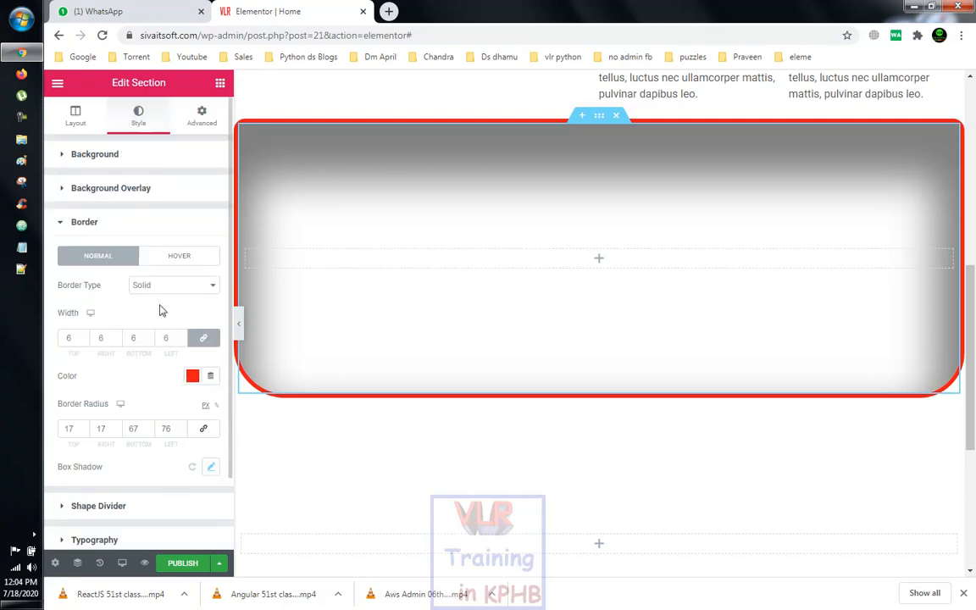
Step: Set the red-bordered section's linked top and bottom margins to 2 px and check the spacing to its neighbours
{"action": "scroll", "coordinate": [458, 378], "scroll_direction": "down", "scroll_amount": 3}
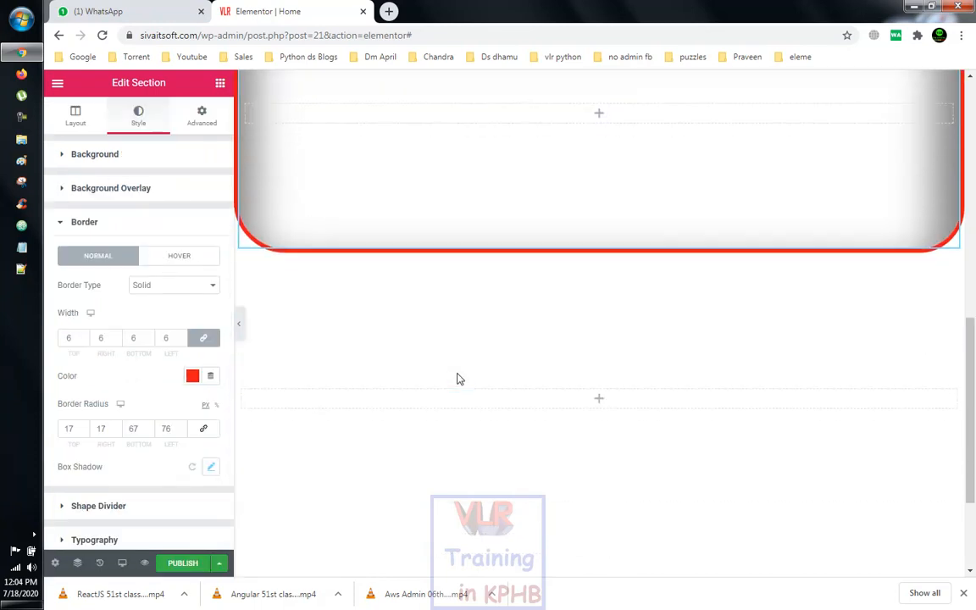
{"action": "scroll", "coordinate": [547, 310], "scroll_direction": "up", "scroll_amount": 2}
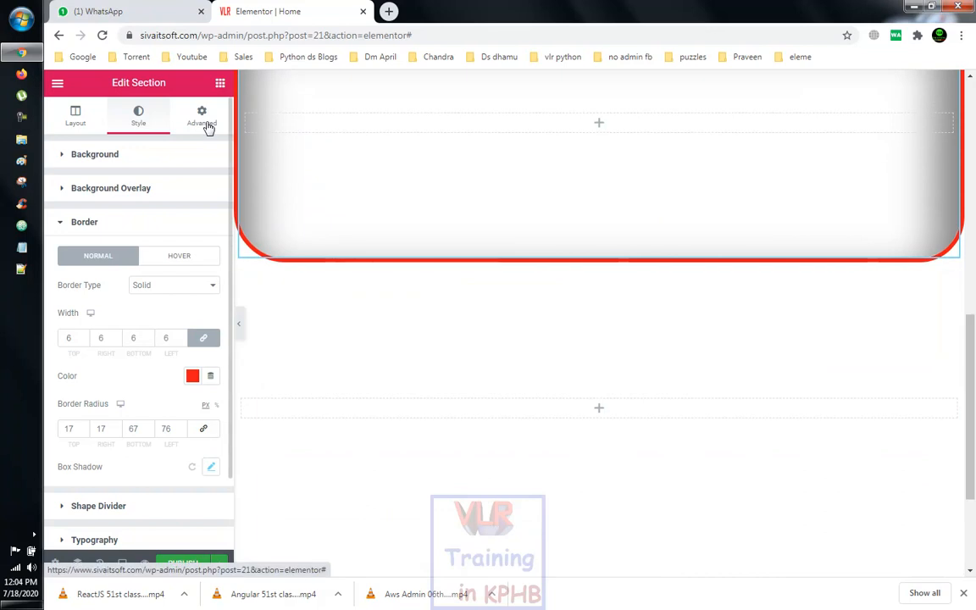
{"action": "left_click", "coordinate": [203, 120]}
{"action": "scroll", "coordinate": [495, 321], "scroll_direction": "up", "scroll_amount": 1}
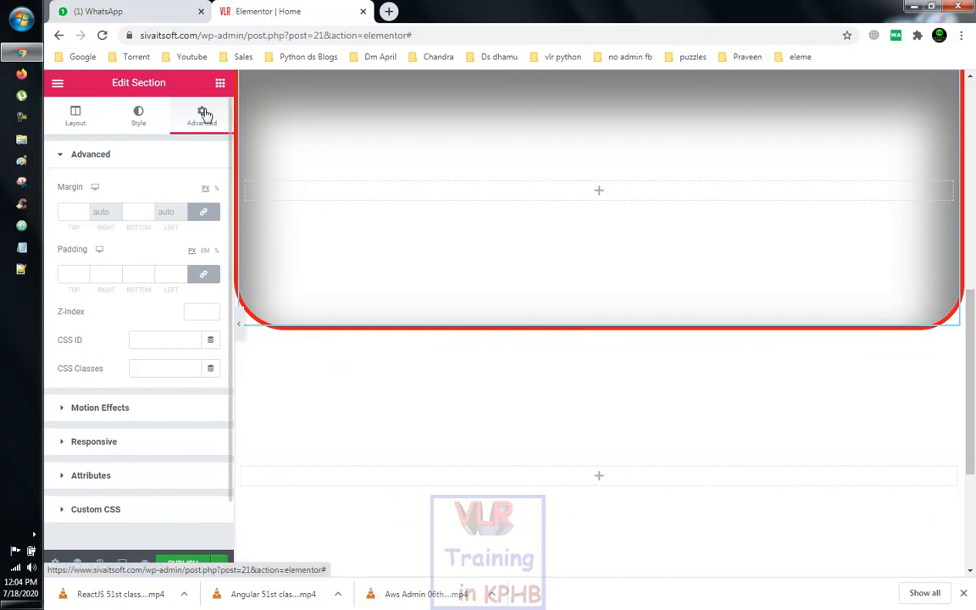
{"action": "left_click", "coordinate": [84, 210]}
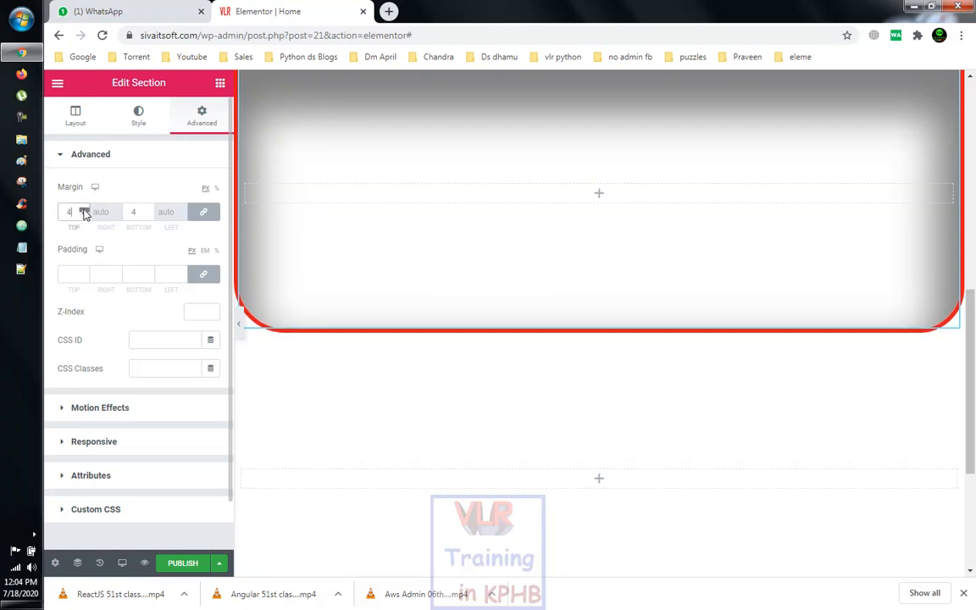
{"action": "scroll", "coordinate": [339, 339], "scroll_direction": "down", "scroll_amount": 1}
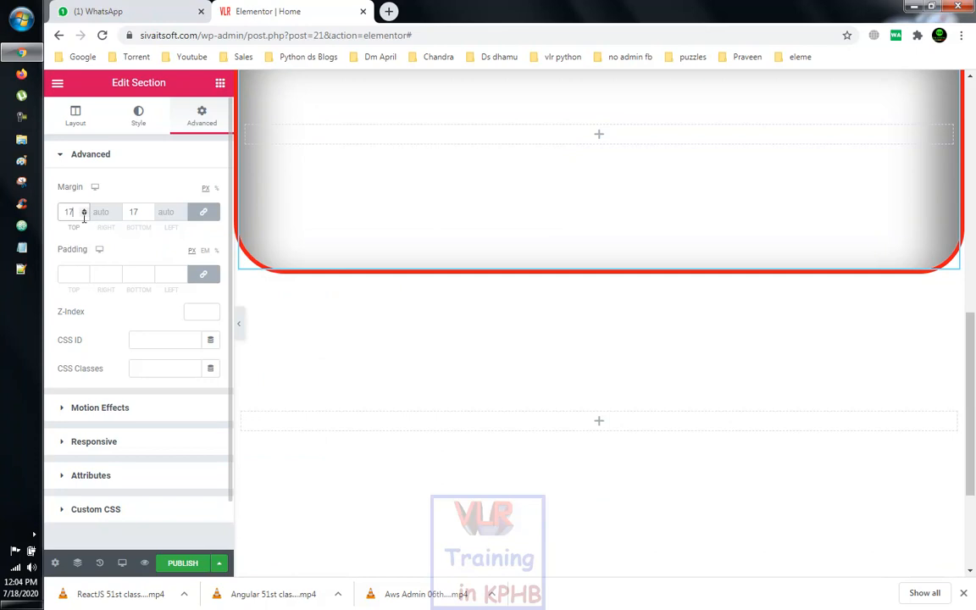
{"action": "scroll", "coordinate": [85, 212], "scroll_direction": "down", "scroll_amount": 15}
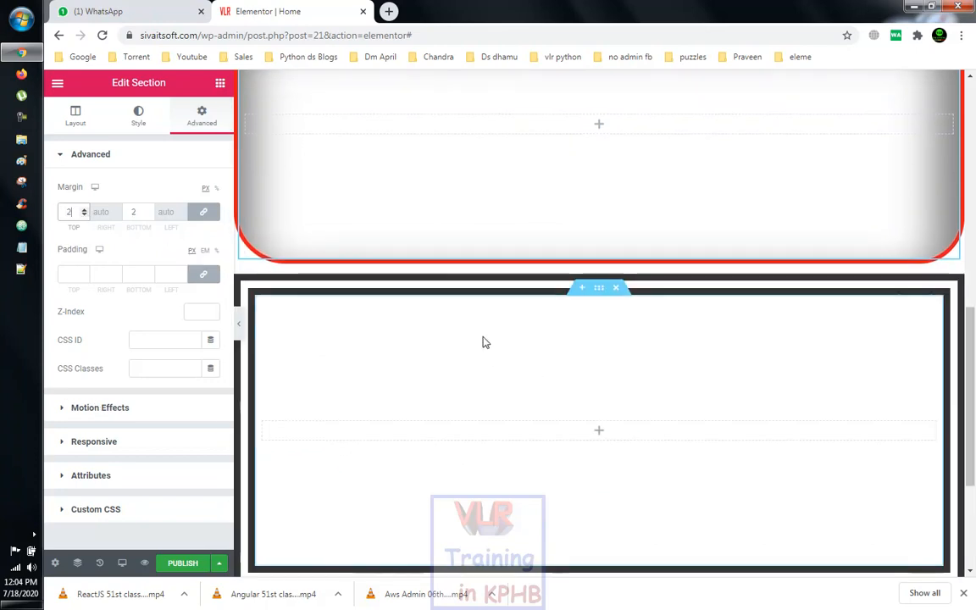
{"action": "scroll", "coordinate": [541, 392], "scroll_direction": "up", "scroll_amount": 2}
{"action": "scroll", "coordinate": [541, 392], "scroll_direction": "up", "scroll_amount": 6}
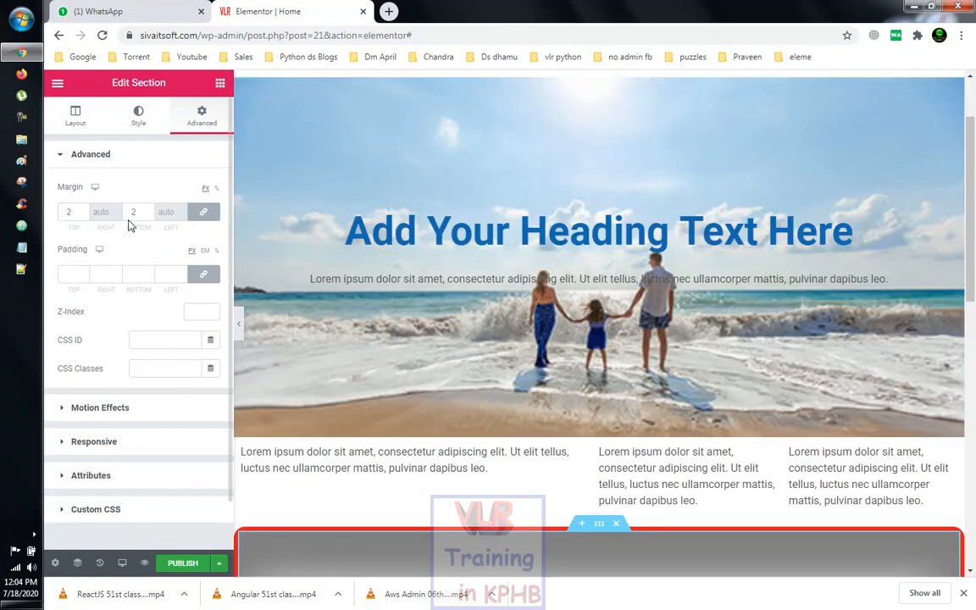
Step: Set the red-bordered section's linked top and bottom margins to 26 px
{"action": "left_click_drag", "start_coordinate": [83, 210], "coordinate": [83, 210]}
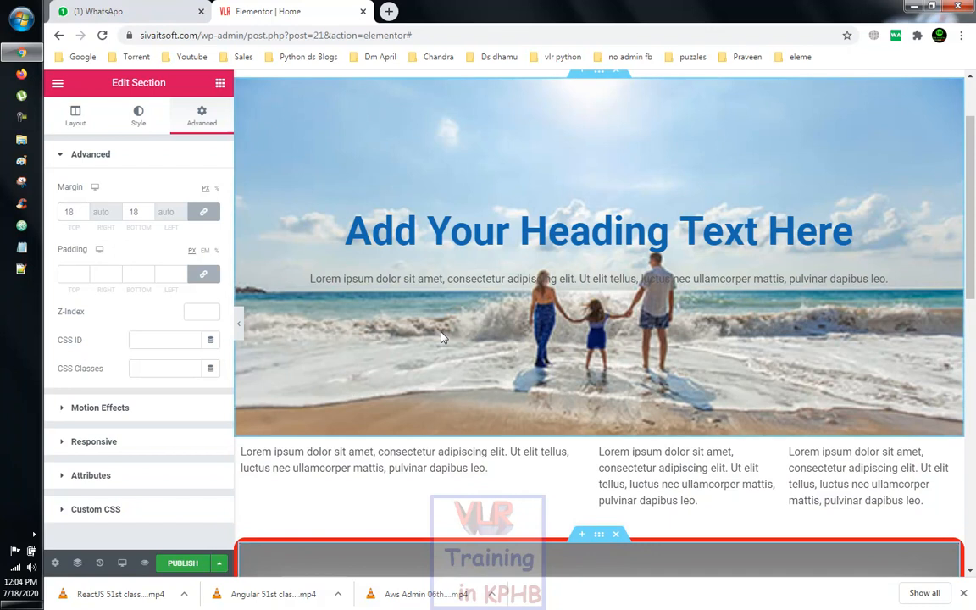
{"action": "left_click_drag", "start_coordinate": [460, 160], "coordinate": [97, 216]}
{"action": "left_click", "coordinate": [84, 216]}
{"action": "left_click", "coordinate": [83, 216]}
{"action": "left_click", "coordinate": [84, 215]}
{"action": "scroll", "coordinate": [84, 214], "scroll_direction": "up", "scroll_amount": 11}
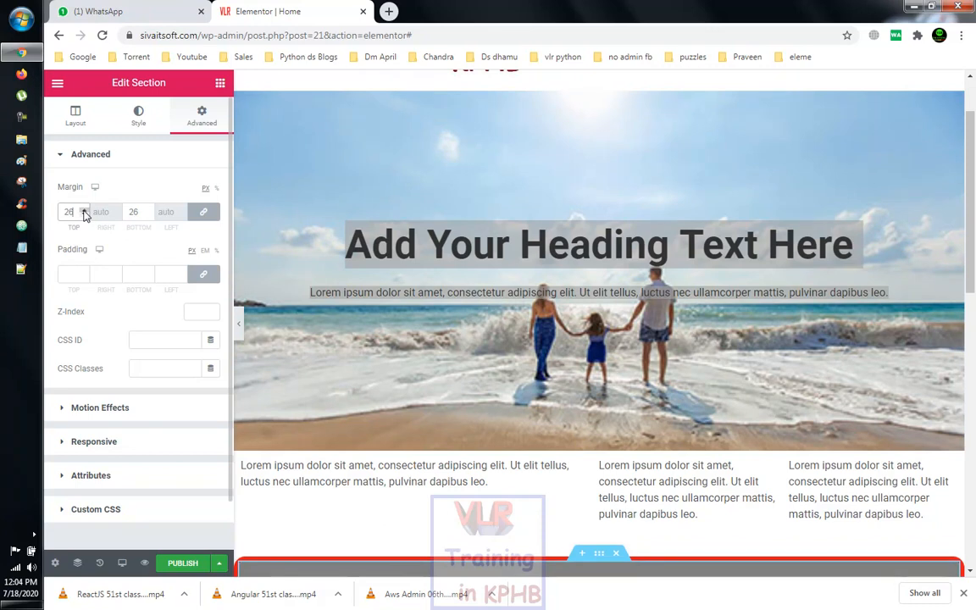
Step: Select the hero section with the beach image and examine its layout settings and the spacing between the page's sections
{"action": "scroll", "coordinate": [378, 362], "scroll_direction": "down", "scroll_amount": 2}
{"action": "scroll", "coordinate": [379, 362], "scroll_direction": "down", "scroll_amount": 2}
{"action": "scroll", "coordinate": [835, 306], "scroll_direction": "up", "scroll_amount": 4}
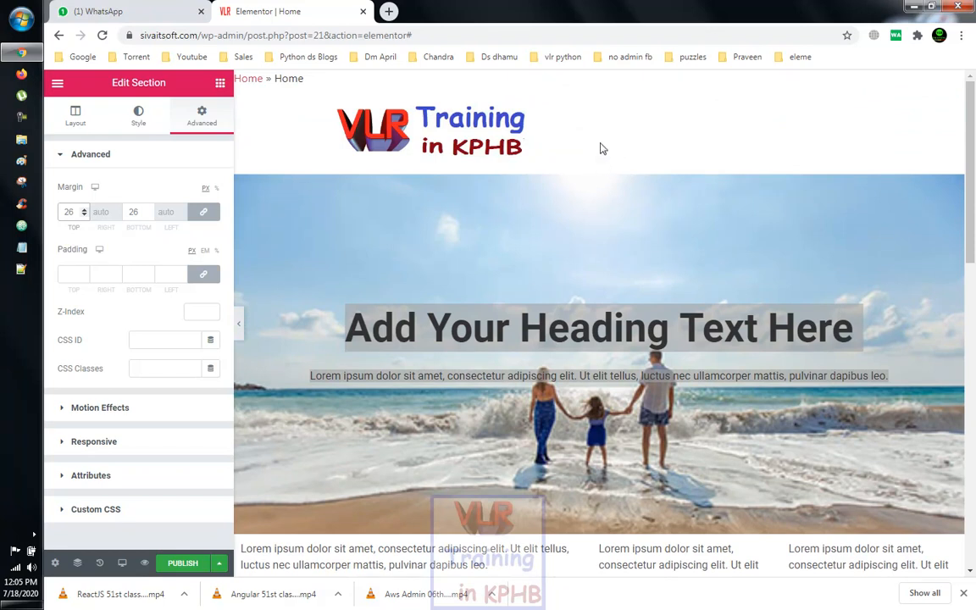
{"action": "left_click", "coordinate": [598, 172]}
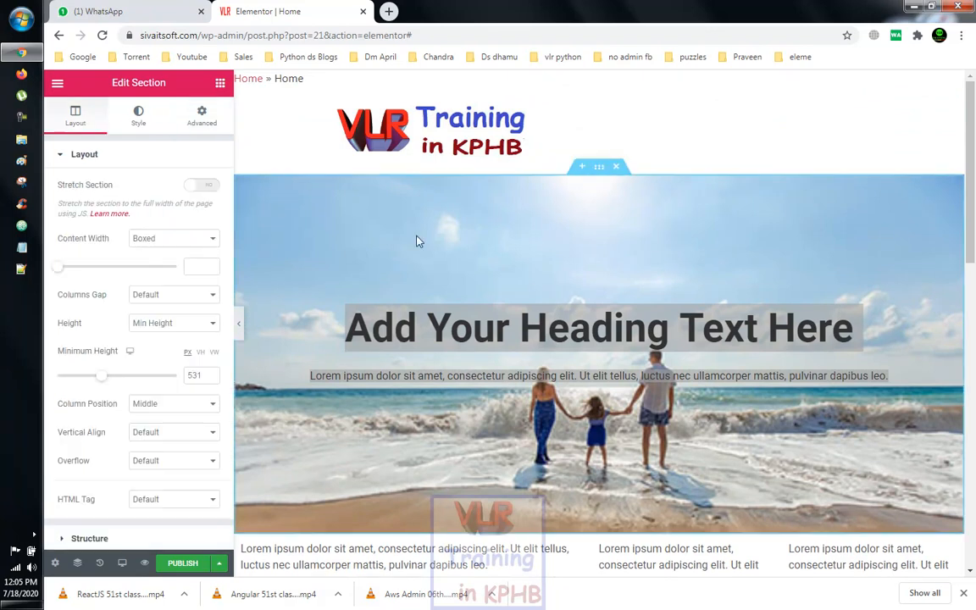
{"action": "scroll", "coordinate": [229, 341], "scroll_direction": "down", "scroll_amount": 2}
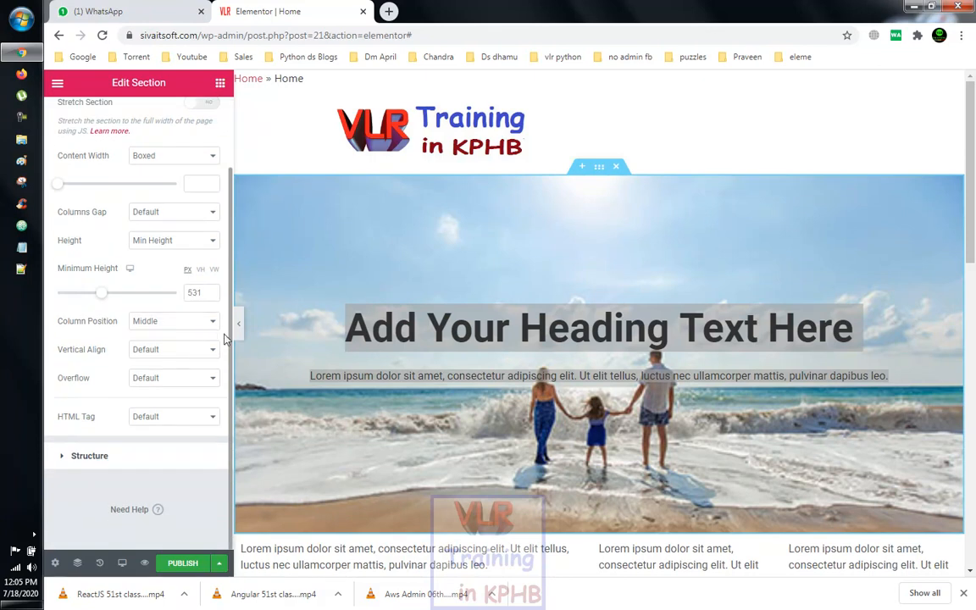
{"action": "scroll", "coordinate": [201, 246], "scroll_direction": "up", "scroll_amount": 2}
{"action": "scroll", "coordinate": [548, 303], "scroll_direction": "down", "scroll_amount": 1}
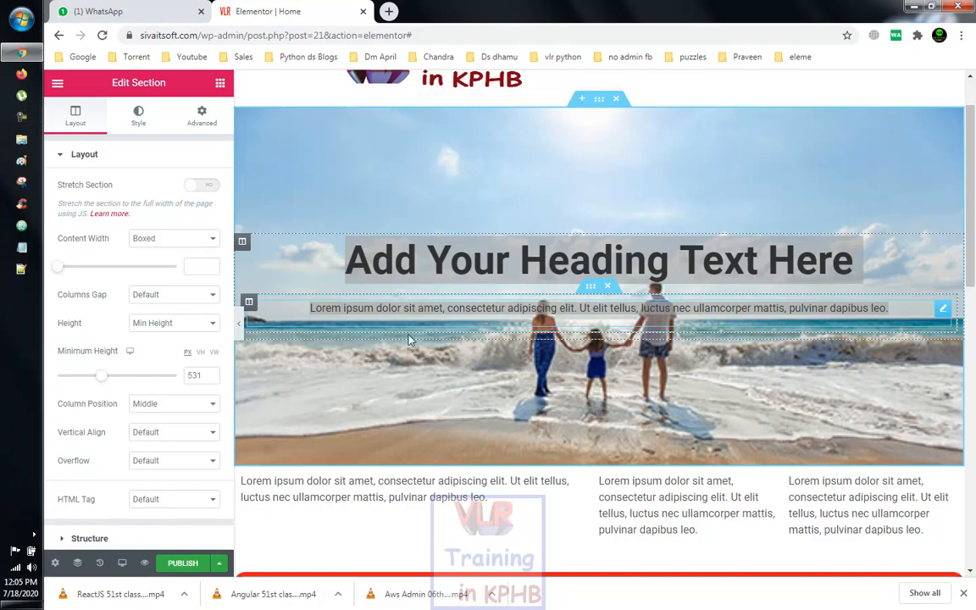
{"action": "scroll", "coordinate": [678, 442], "scroll_direction": "up", "scroll_amount": 1}
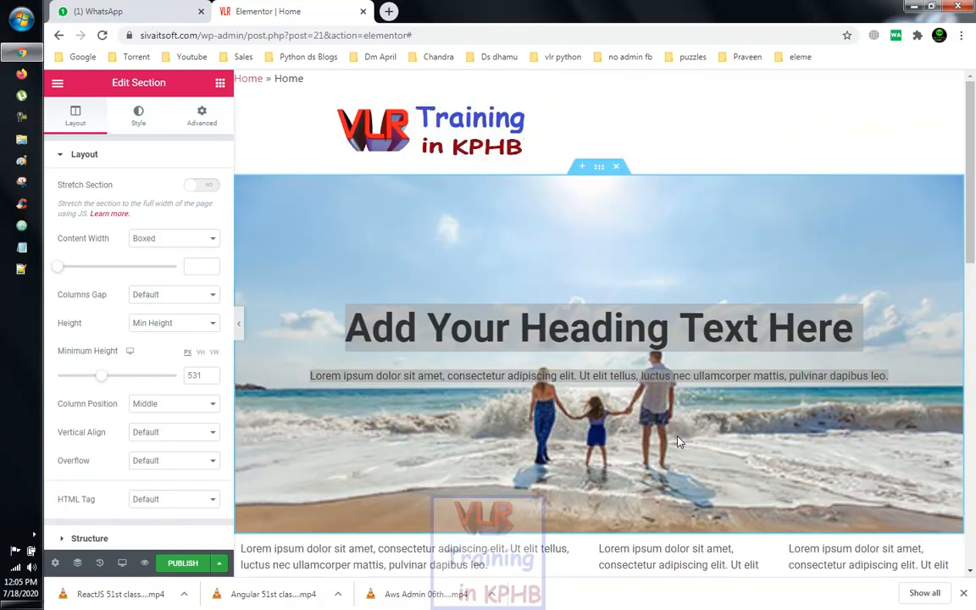
{"action": "scroll", "coordinate": [677, 440], "scroll_direction": "down", "scroll_amount": 1}
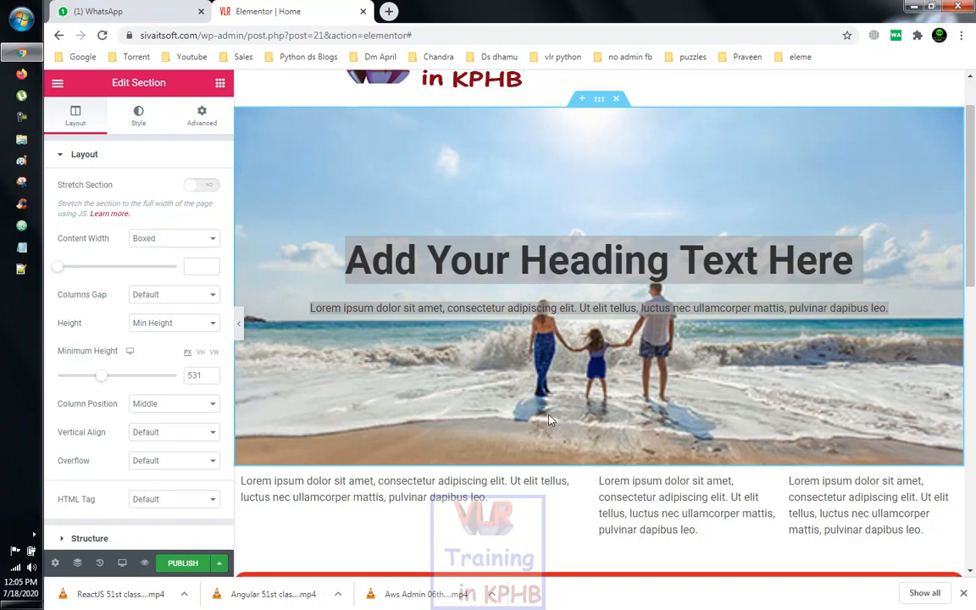
{"action": "scroll", "coordinate": [533, 386], "scroll_direction": "down", "scroll_amount": 1}
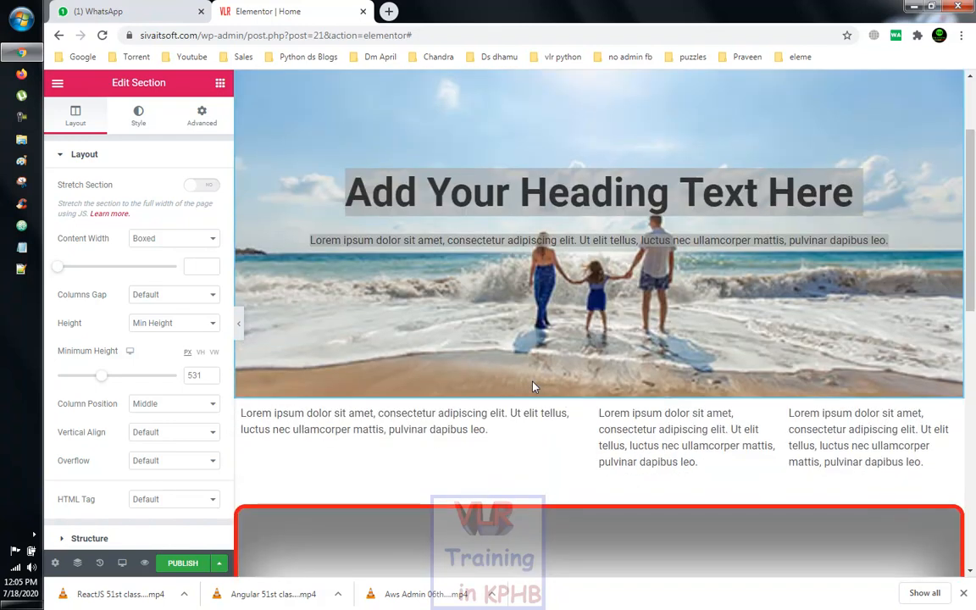
{"action": "scroll", "coordinate": [533, 386], "scroll_direction": "down", "scroll_amount": 1}
{"action": "scroll", "coordinate": [533, 387], "scroll_direction": "down", "scroll_amount": 1}
{"action": "scroll", "coordinate": [533, 386], "scroll_direction": "up", "scroll_amount": 3}
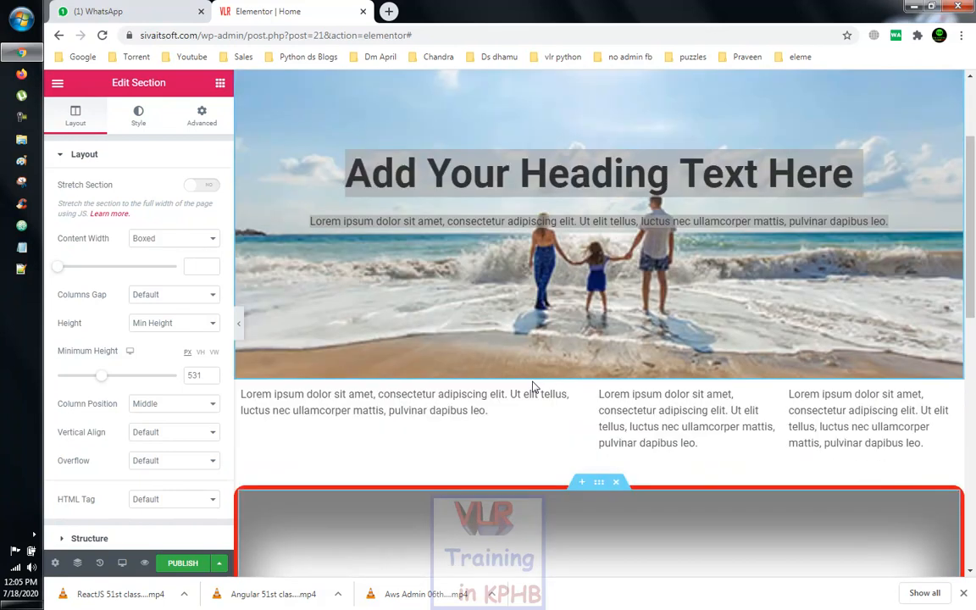
{"action": "scroll", "coordinate": [533, 386], "scroll_direction": "down", "scroll_amount": 5}
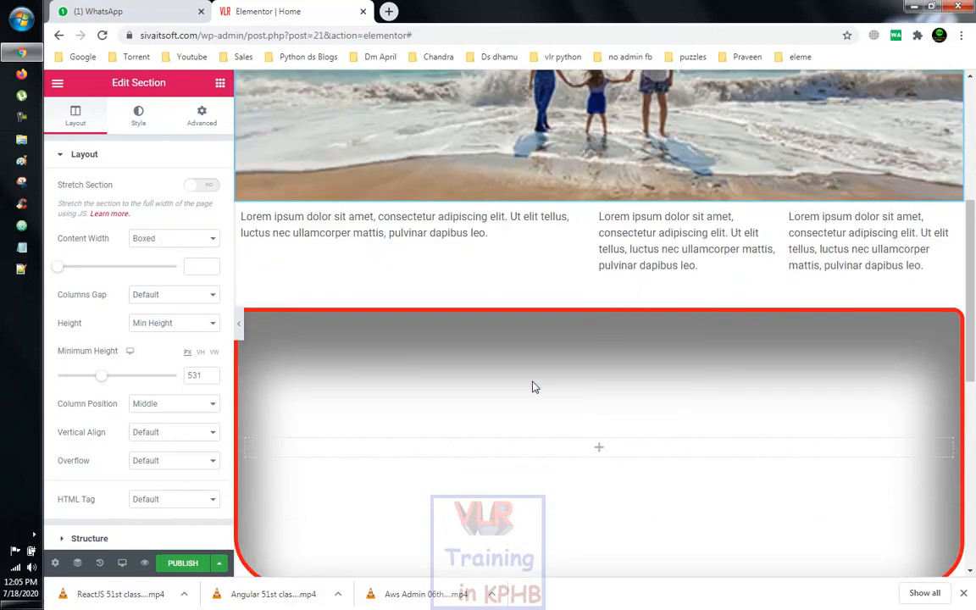
{"action": "scroll", "coordinate": [635, 434], "scroll_direction": "down", "scroll_amount": 1}
{"action": "scroll", "coordinate": [636, 433], "scroll_direction": "up", "scroll_amount": 4}
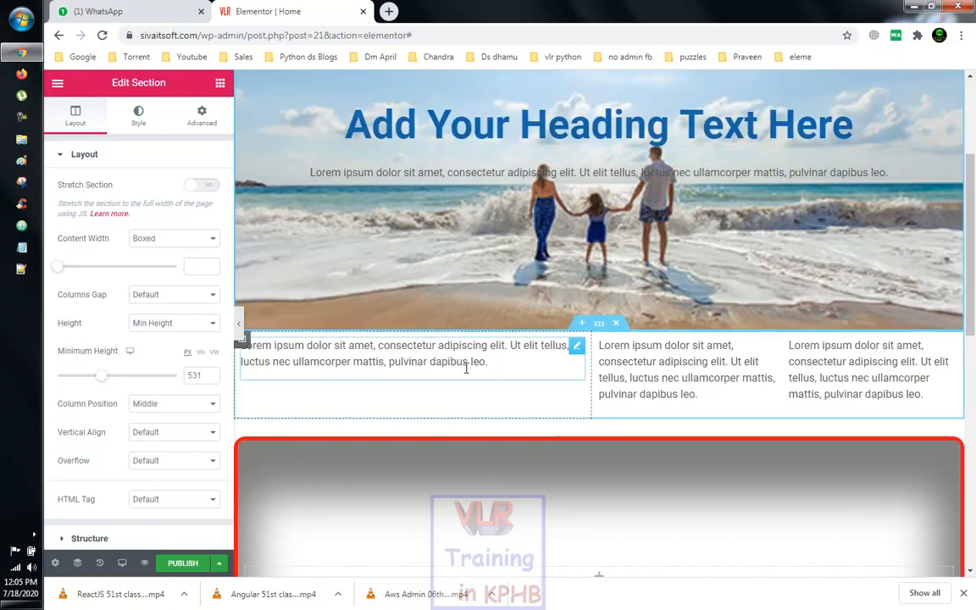
Step: Append a phone number to the end of the first text column below the hero section
{"action": "left_click", "coordinate": [510, 361]}
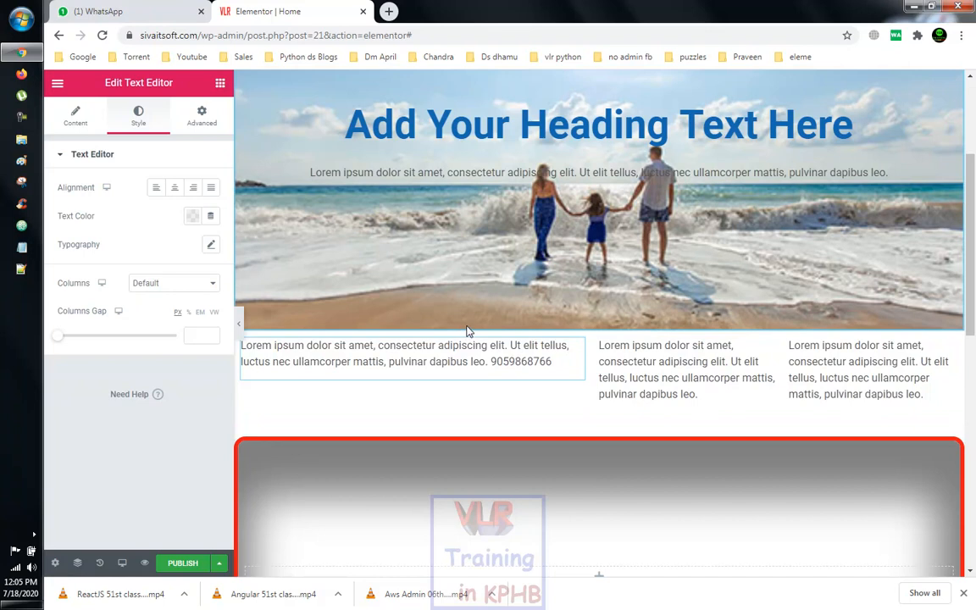
{"action": "scroll", "coordinate": [466, 330], "scroll_direction": "down", "scroll_amount": 1}
{"action": "scroll", "coordinate": [466, 330], "scroll_direction": "up", "scroll_amount": 1}
{"action": "scroll", "coordinate": [471, 320], "scroll_direction": "down", "scroll_amount": 2}
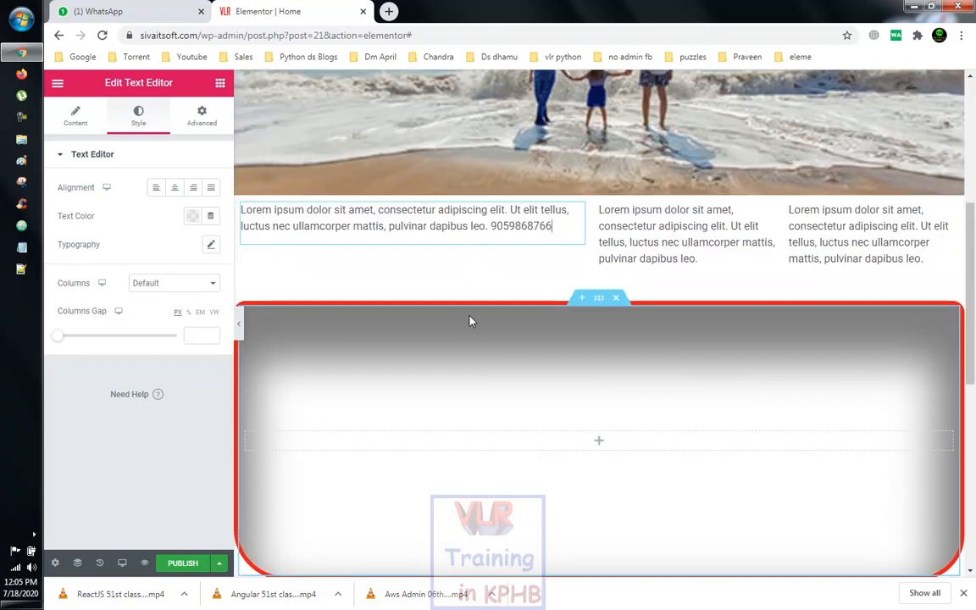